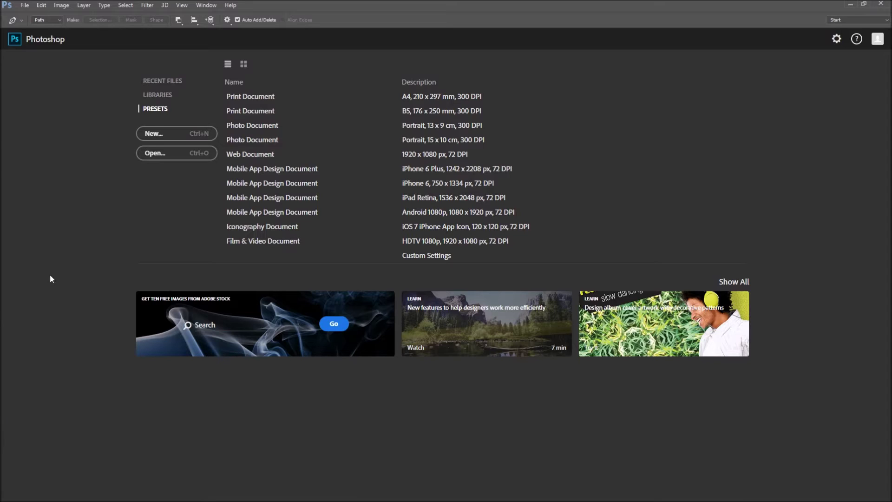
Bring up the Open file dialog from the Photoshop start screen.
{"action": "left_click", "coordinate": [158, 156]}
Open 연습용.JPG, place a first Pen anchor on the photo, then undo the stray anchor.
{"action": "double_click", "coordinate": [161, 115]}
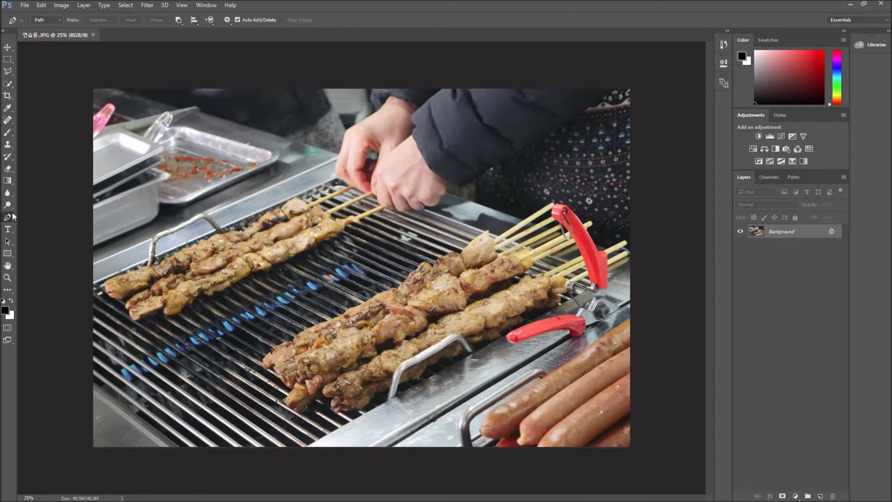
{"action": "left_click", "coordinate": [455, 358]}
{"action": "key", "text": "ctrl+z"}
Draw a curved path along the grill's left side and add a new empty Layer 1.
{"action": "left_click_drag", "start_coordinate": [174, 366], "coordinate": [199, 214]}
{"action": "mouse_move", "coordinate": [227, 445]}
{"action": "left_mouse_down"}
{"action": "mouse_move", "coordinate": [230, 421]}
{"action": "mouse_move", "coordinate": [218, 446]}
{"action": "mouse_move", "coordinate": [225, 455]}
{"action": "left_mouse_up"}
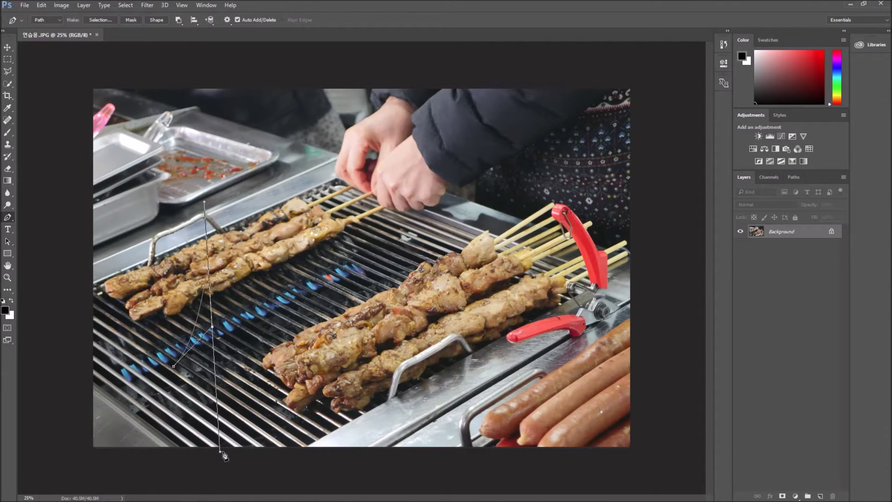
{"action": "key", "text": "ctrl+shift+n"}
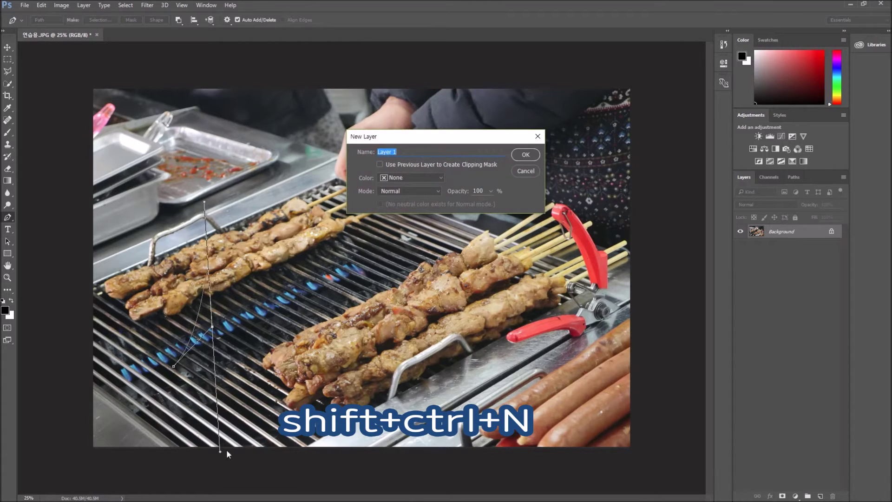
{"action": "left_click", "coordinate": [522, 157]}
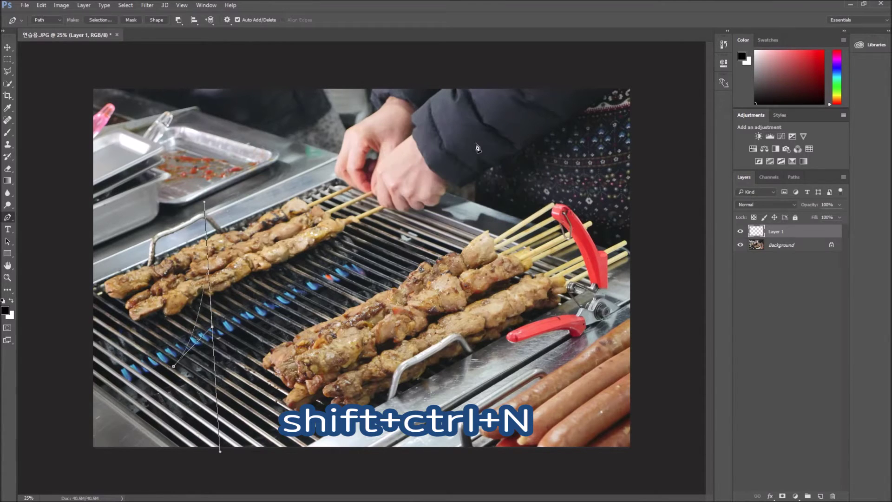
{"action": "left_click", "coordinate": [143, 7]}
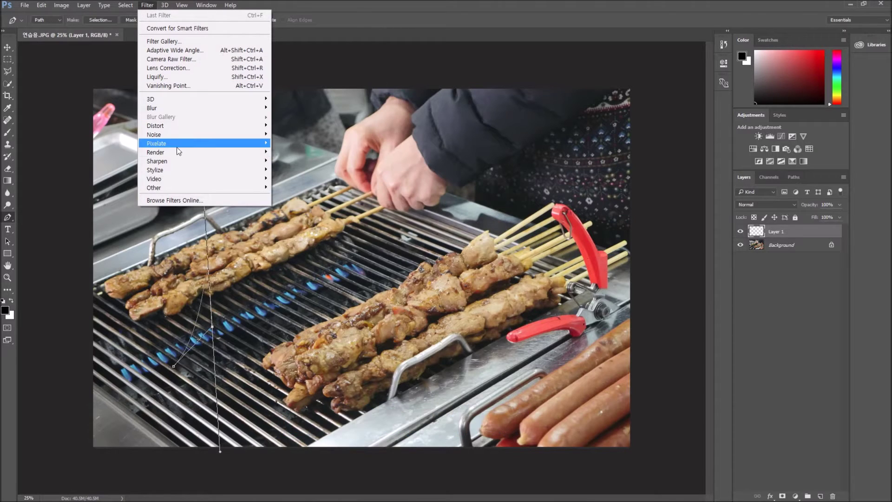
Apply Filter > Render > Flame and move its dialog to the right, off the path.
{"action": "mouse_move", "coordinate": [189, 150]}
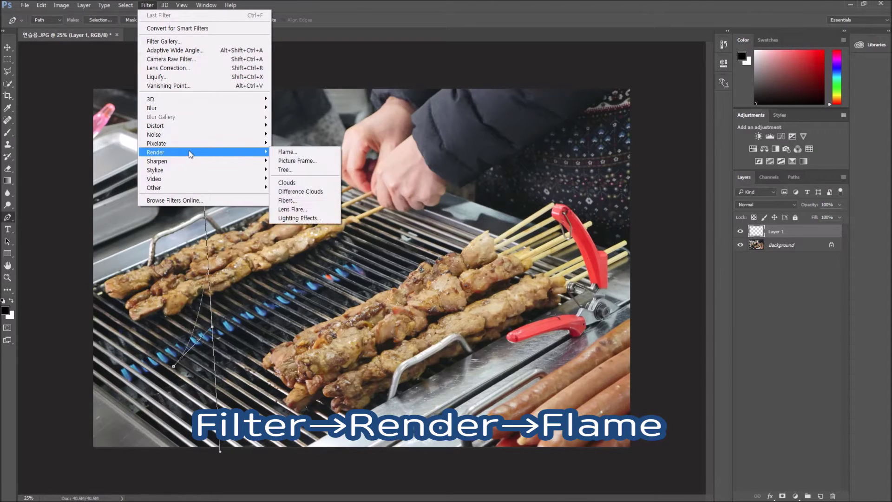
{"action": "left_click", "coordinate": [274, 150]}
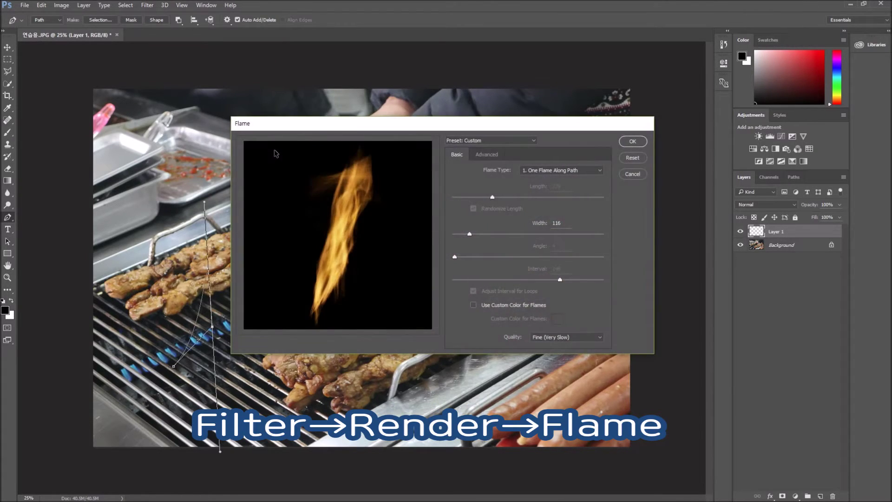
{"action": "left_click_drag", "start_coordinate": [306, 124], "coordinate": [420, 92]}
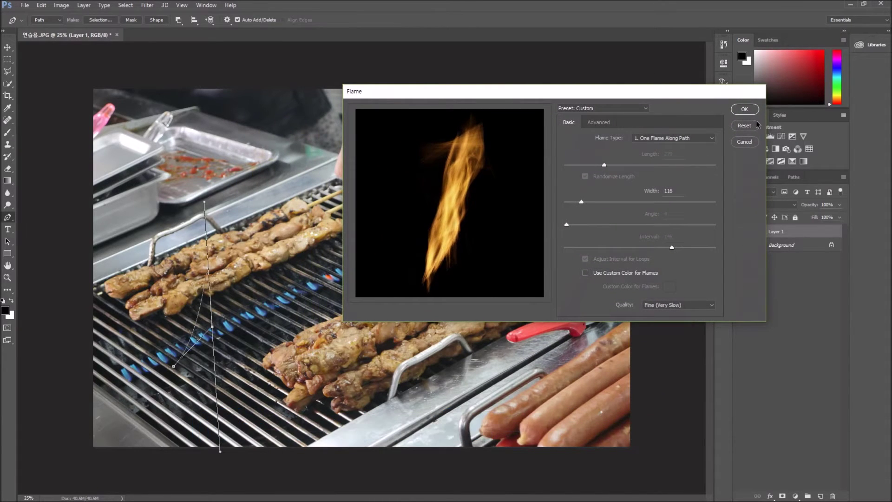
{"action": "left_click", "coordinate": [687, 139]}
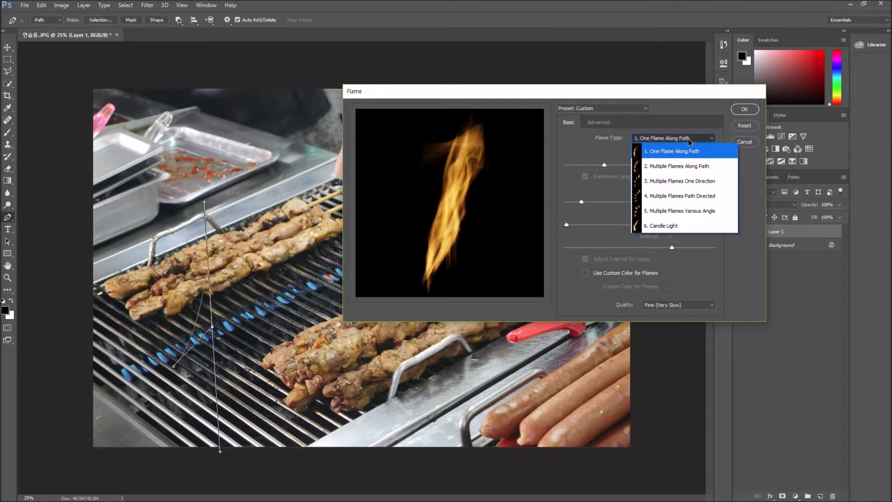
Preview the multiple-flame and candle light flame types, then return to One Flame Along Path.
{"action": "left_click", "coordinate": [687, 166]}
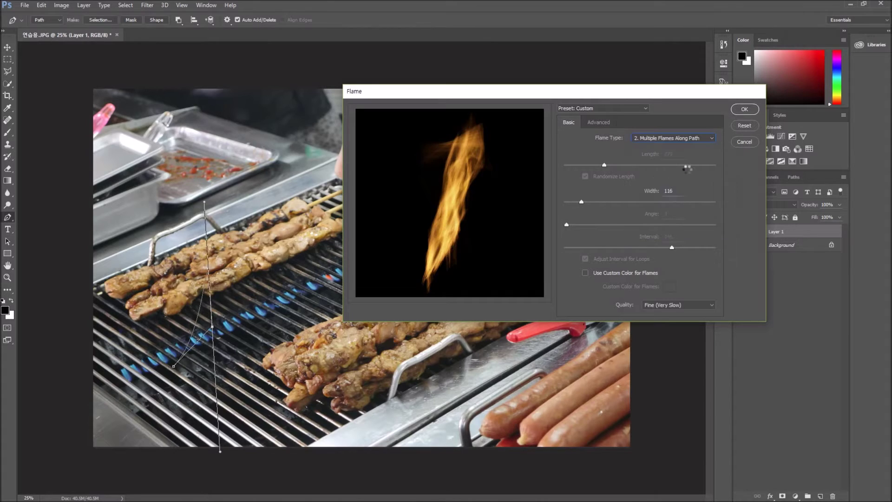
{"action": "left_click", "coordinate": [676, 138]}
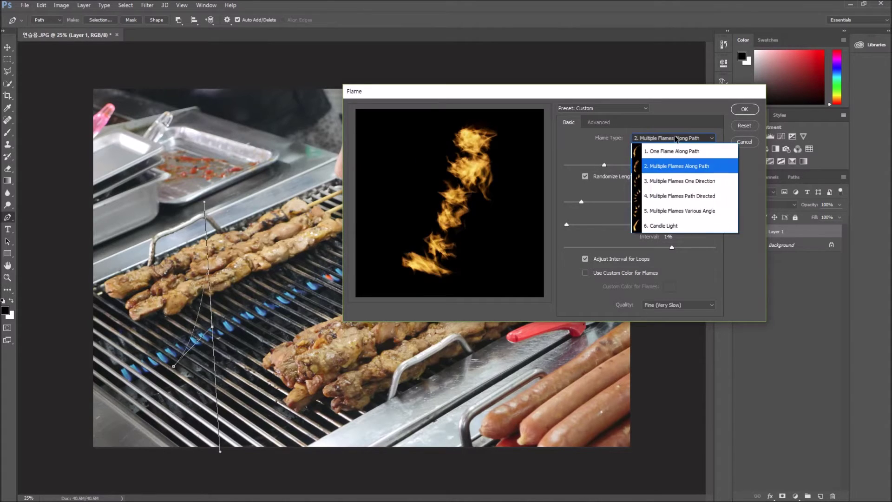
{"action": "left_click", "coordinate": [664, 181]}
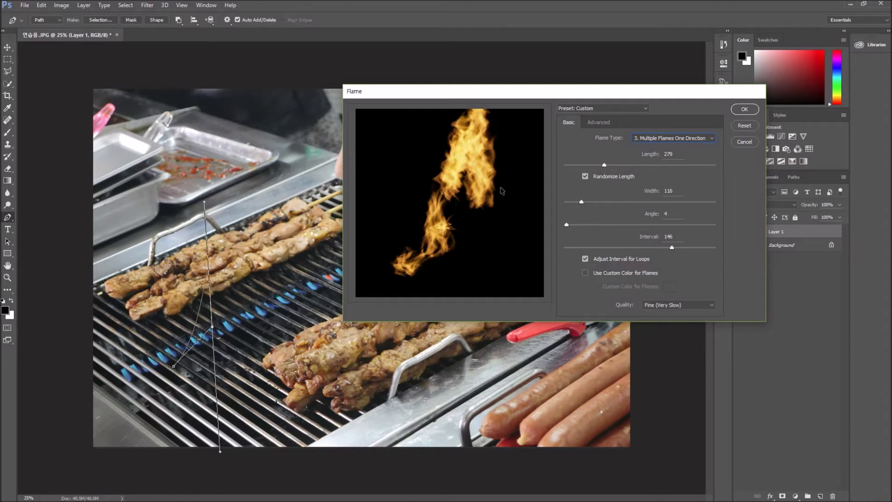
{"action": "left_click", "coordinate": [679, 140]}
{"action": "left_click", "coordinate": [663, 194]}
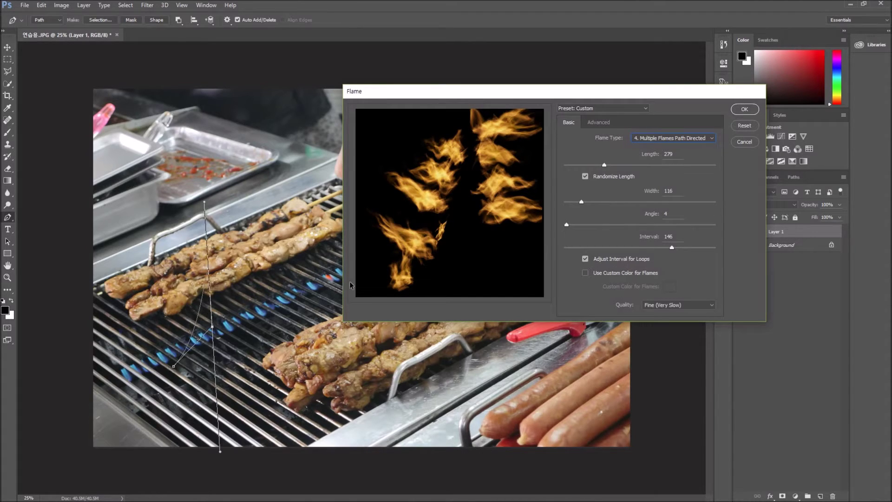
{"action": "left_click", "coordinate": [662, 139]}
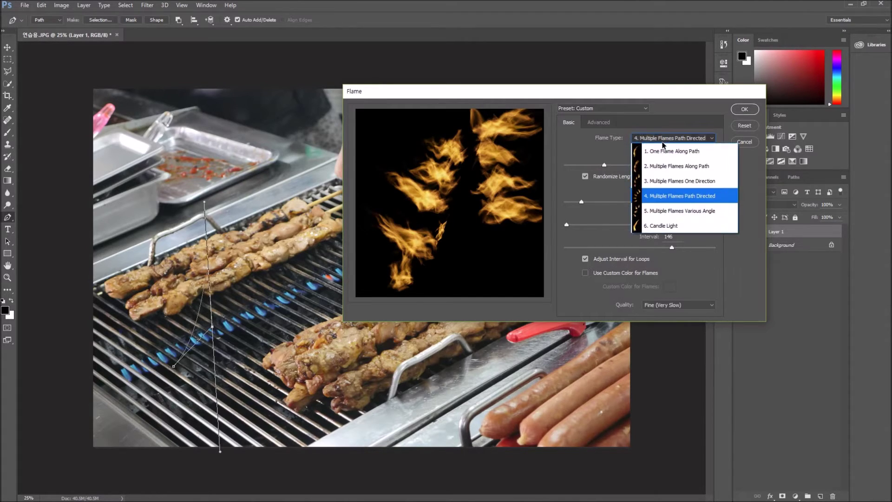
{"action": "left_click", "coordinate": [670, 211]}
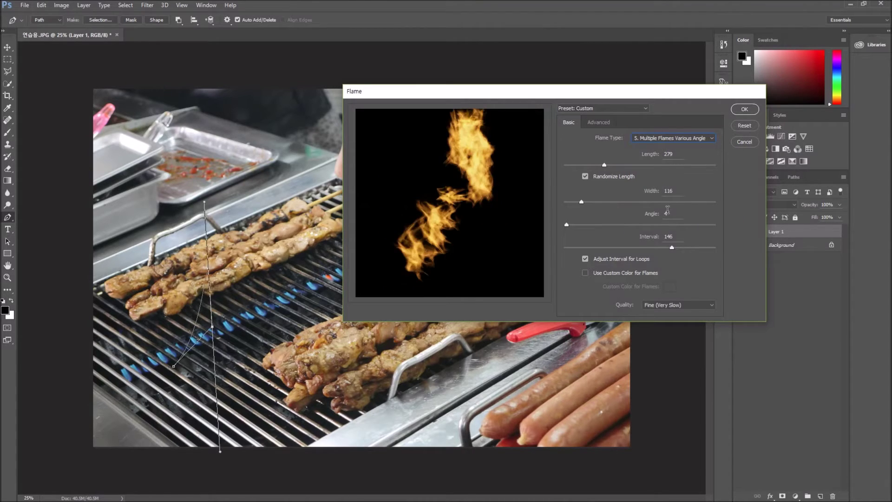
{"action": "left_click", "coordinate": [680, 139]}
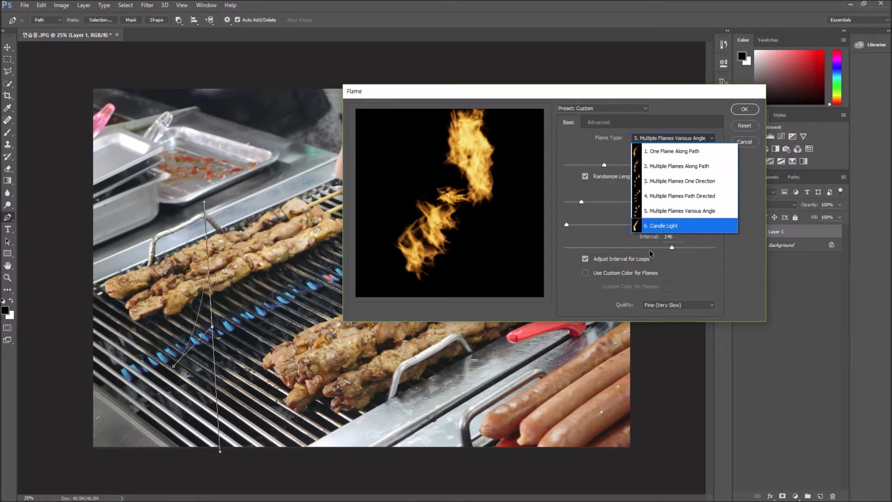
{"action": "left_click", "coordinate": [668, 226]}
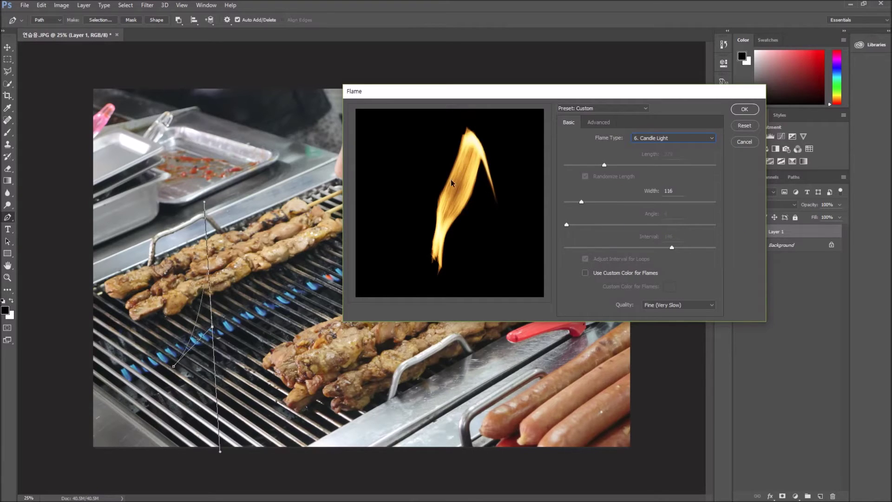
{"action": "left_click", "coordinate": [651, 139]}
{"action": "left_click", "coordinate": [650, 152]}
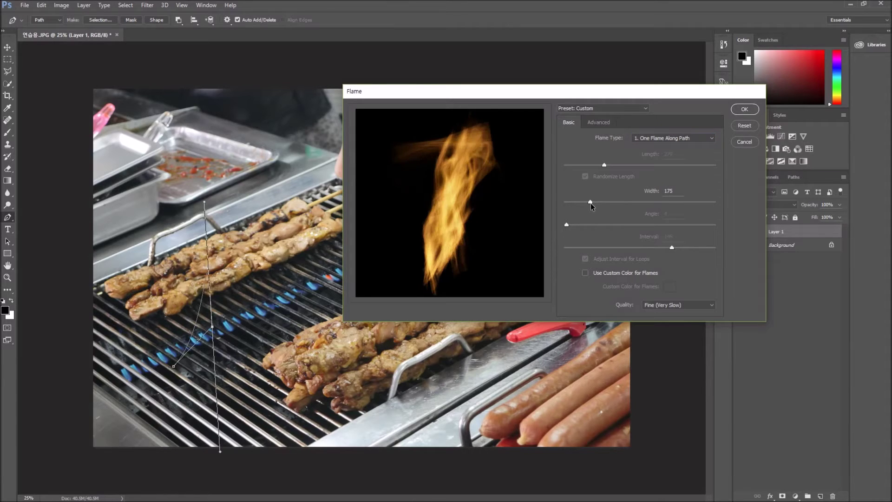
Set the flame width to 110, keep One Flame Along Path, and enable custom flame colour.
{"action": "mouse_move", "coordinate": [590, 203]}
{"action": "left_mouse_down"}
{"action": "mouse_move", "coordinate": [570, 202]}
{"action": "mouse_move", "coordinate": [580, 201]}
{"action": "left_mouse_up"}
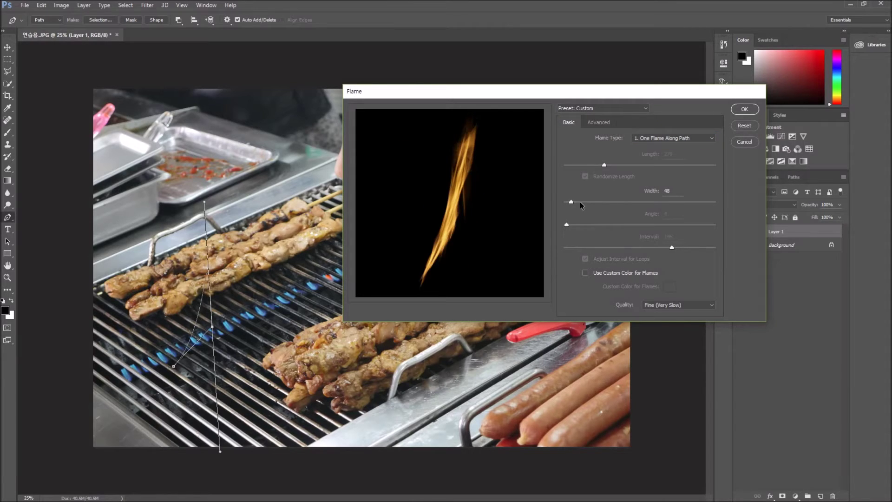
{"action": "left_click", "coordinate": [657, 138]}
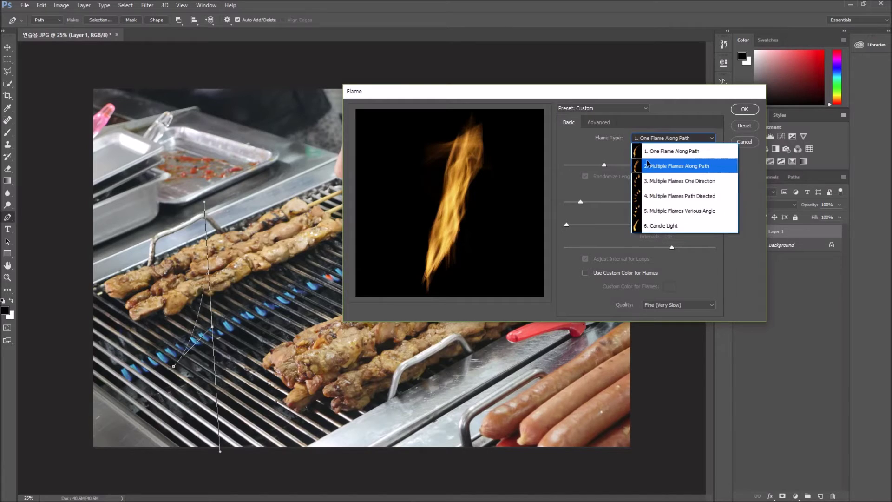
{"action": "left_click", "coordinate": [649, 160]}
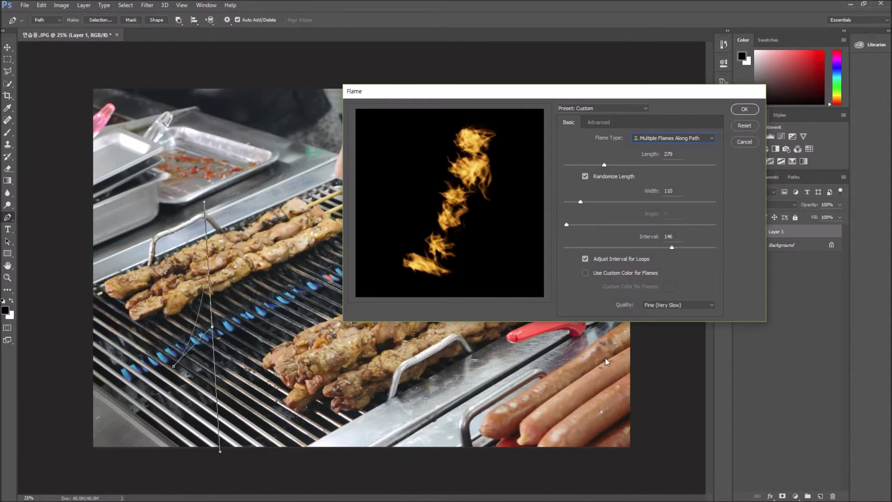
{"action": "left_click", "coordinate": [671, 138]}
{"action": "left_click", "coordinate": [664, 145]}
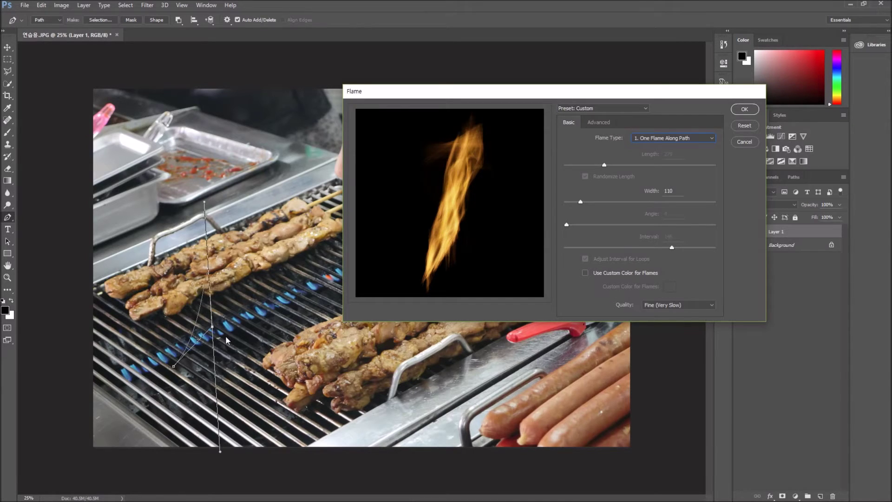
{"action": "left_click", "coordinate": [585, 273]}
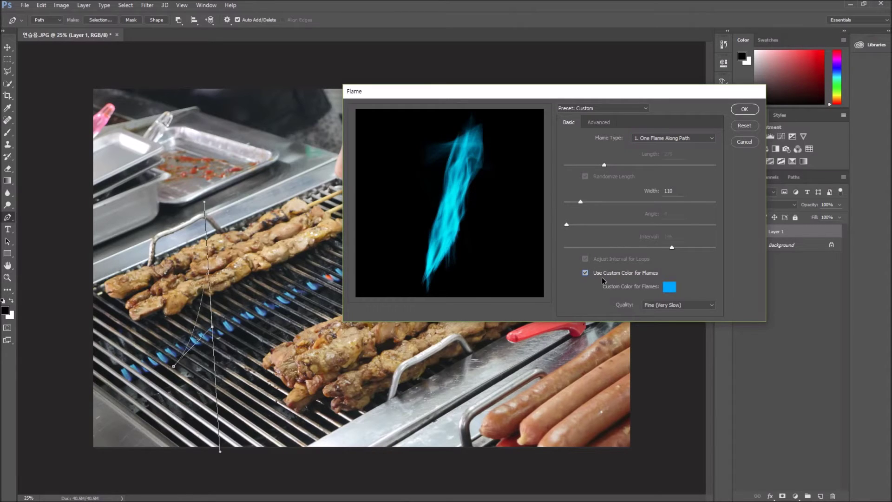
Make the custom flame colour bright blue and keep Fine render quality.
{"action": "left_click", "coordinate": [665, 288]}
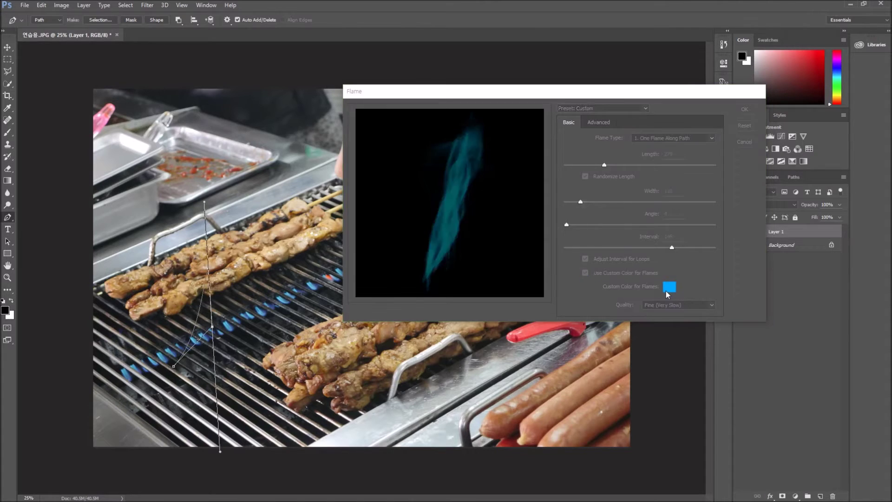
{"action": "left_click_drag", "start_coordinate": [500, 107], "coordinate": [698, 157]}
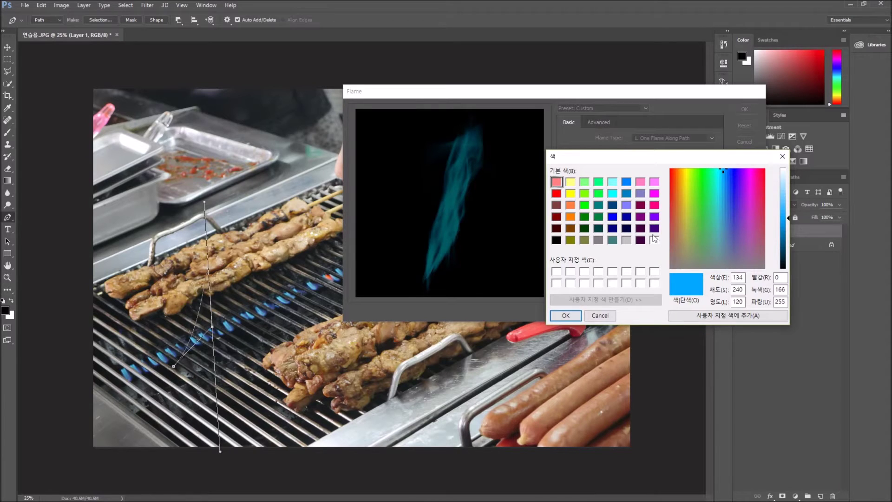
{"action": "left_click", "coordinate": [571, 314]}
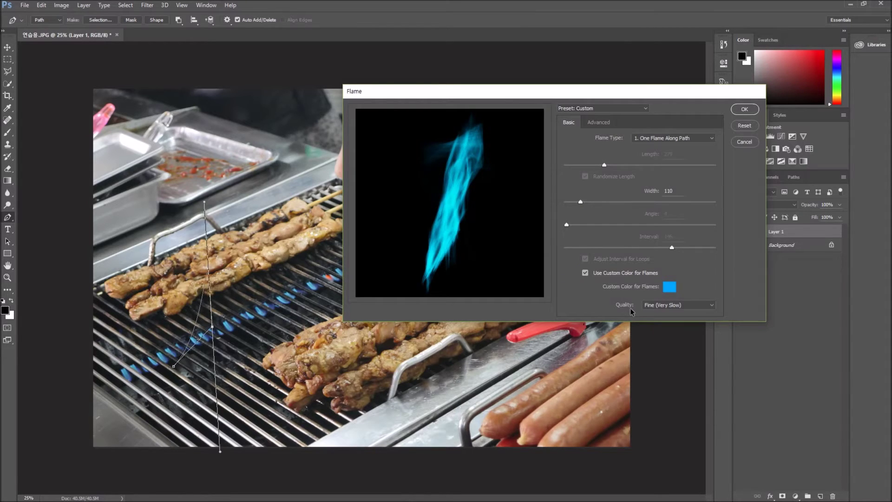
{"action": "left_click", "coordinate": [651, 305]}
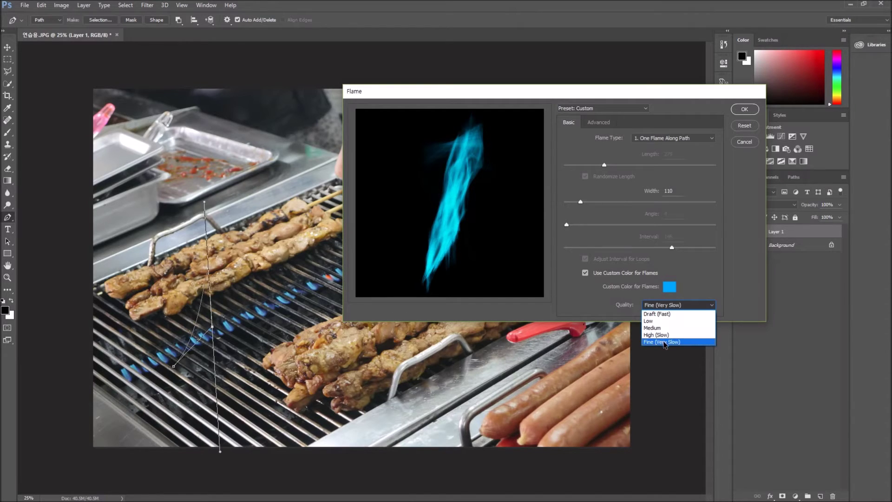
{"action": "left_click", "coordinate": [663, 343]}
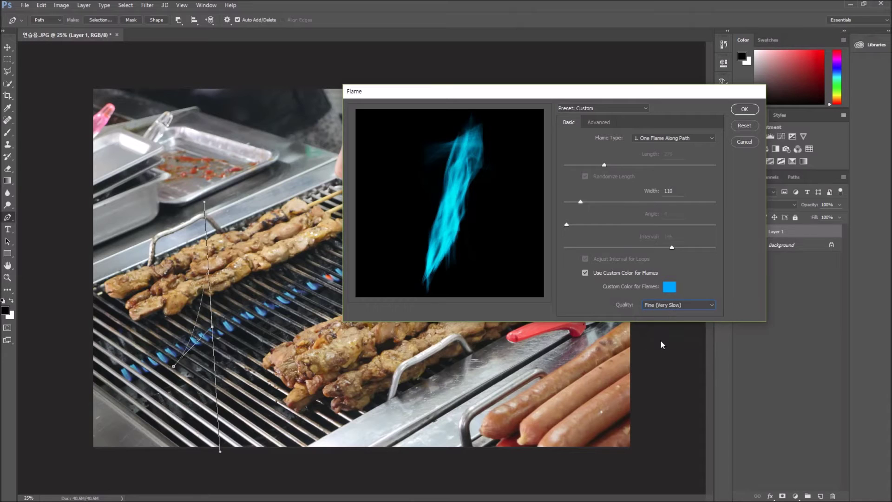
In the Advanced flame settings, set Turbulent 76 and Jag 42, and try opacity 5 then 38.
{"action": "left_click", "coordinate": [571, 122]}
{"action": "left_click", "coordinate": [592, 123]}
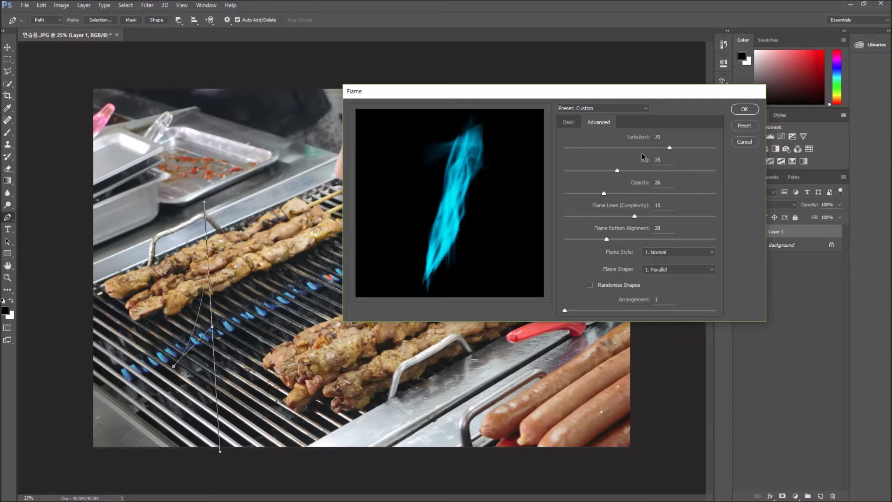
{"action": "left_click_drag", "start_coordinate": [632, 148], "coordinate": [671, 149]}
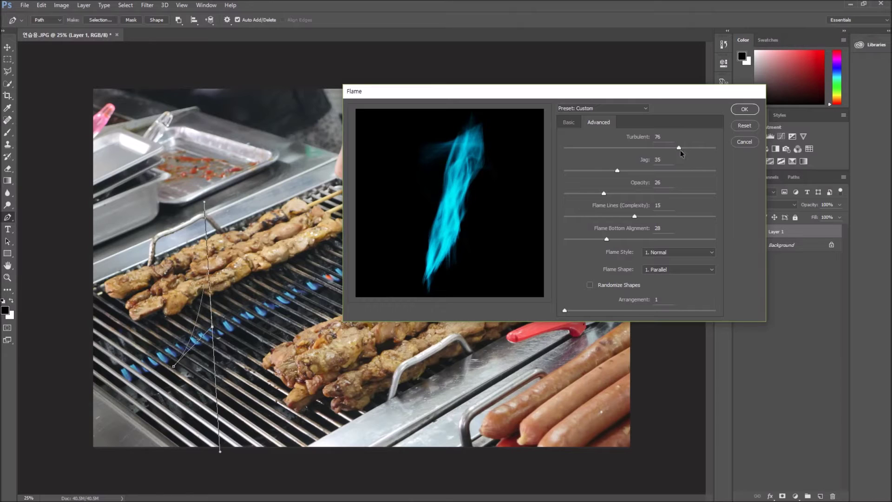
{"action": "left_click", "coordinate": [631, 170]}
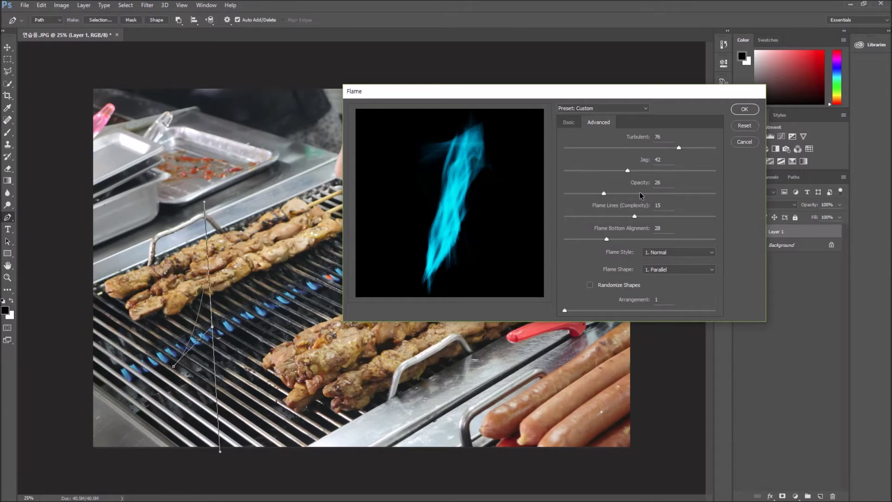
{"action": "left_click", "coordinate": [572, 194]}
{"action": "left_click", "coordinate": [621, 194]}
Set flame opacity to 30, Flame Lines to 17 and Flame Bottom Alignment to 40.
{"action": "left_click_drag", "start_coordinate": [621, 195], "coordinate": [610, 194]}
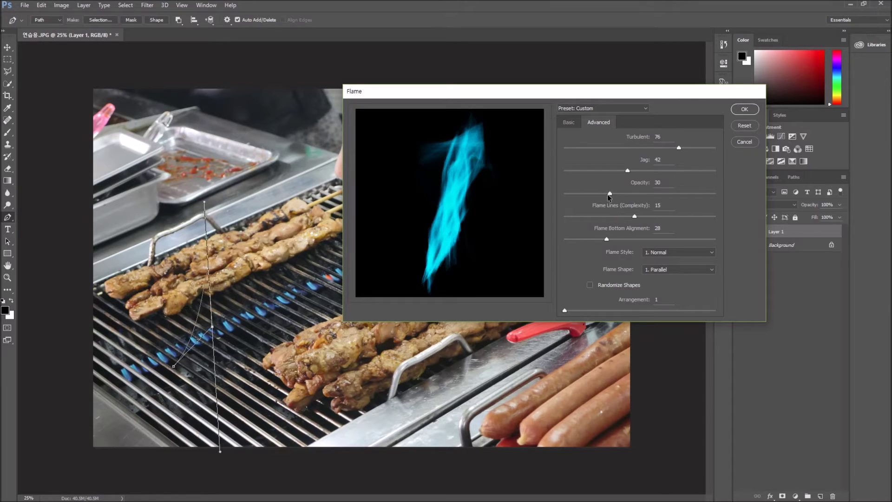
{"action": "left_click", "coordinate": [599, 217]}
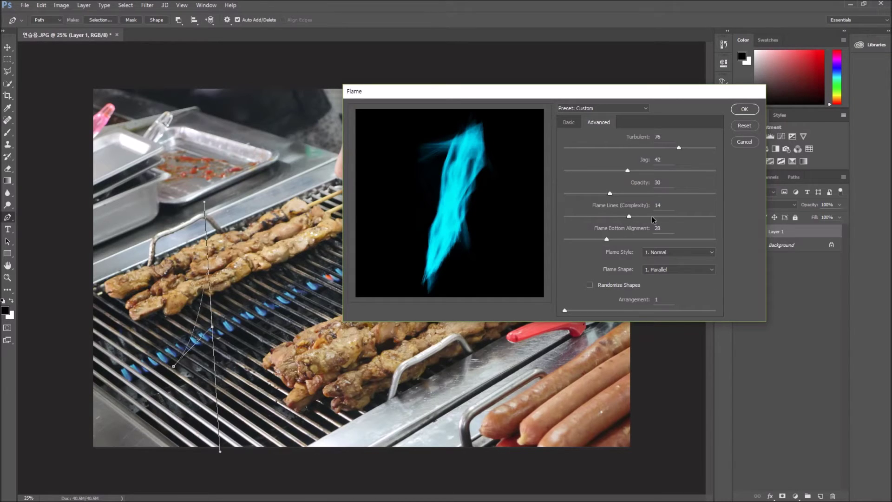
{"action": "left_click", "coordinate": [636, 216]}
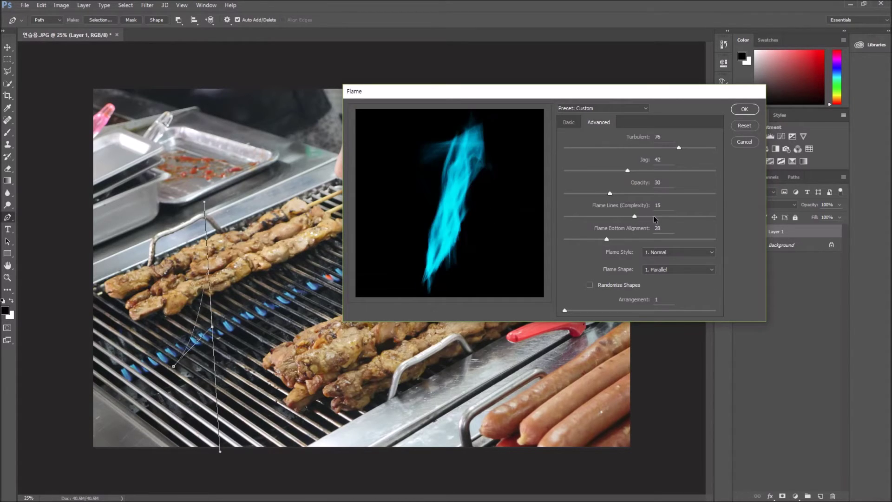
{"action": "left_click_drag", "start_coordinate": [656, 219], "coordinate": [645, 219]}
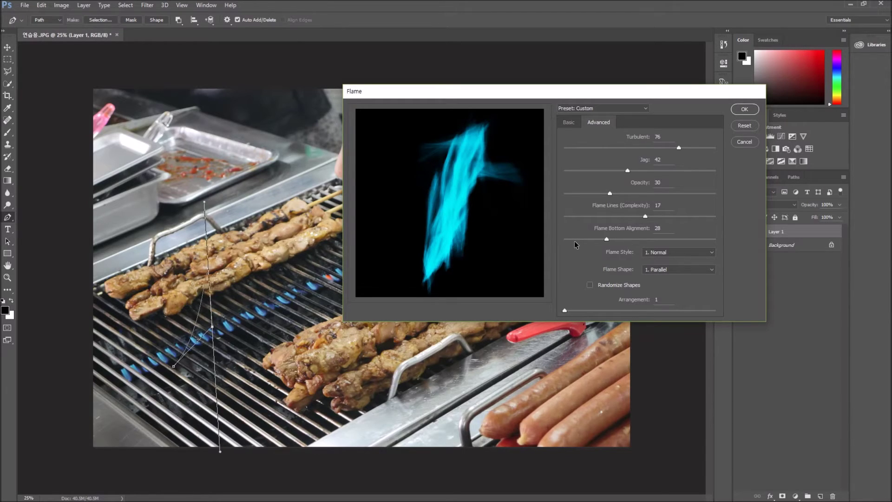
{"action": "left_click_drag", "start_coordinate": [571, 239], "coordinate": [625, 241]}
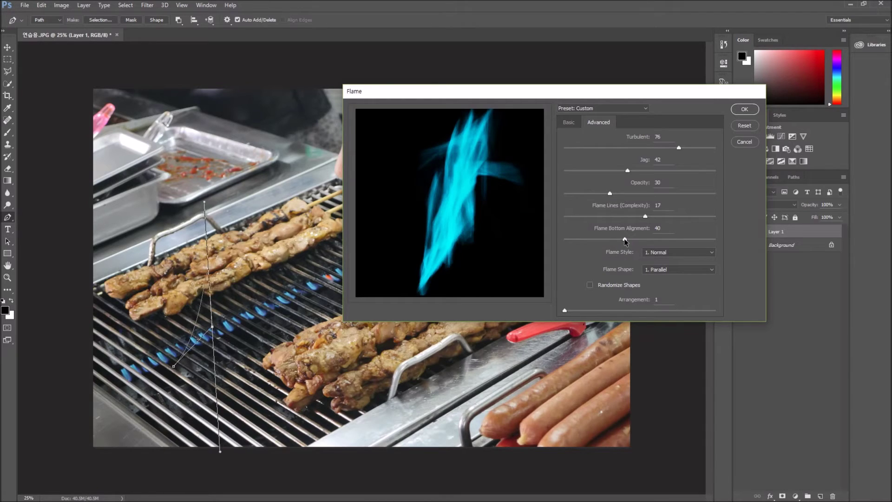
Try the Flat and Violent flame styles, ending on Normal.
{"action": "left_click", "coordinate": [665, 254]}
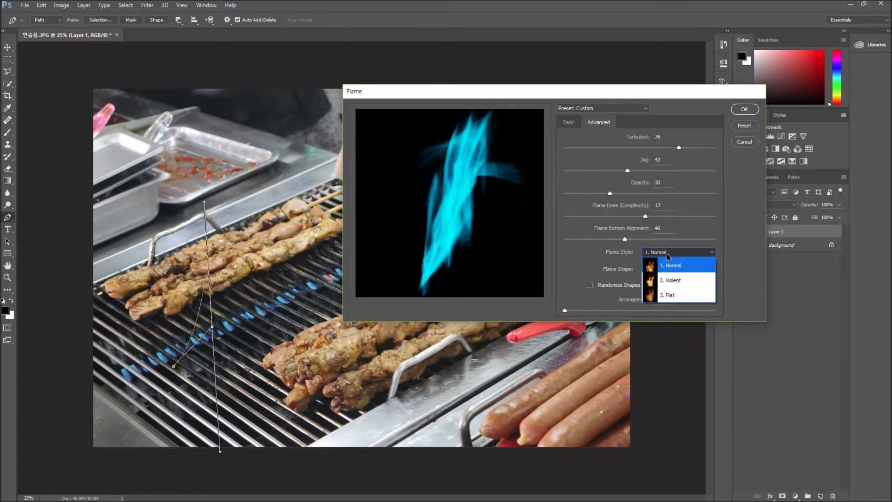
{"action": "left_click", "coordinate": [687, 297]}
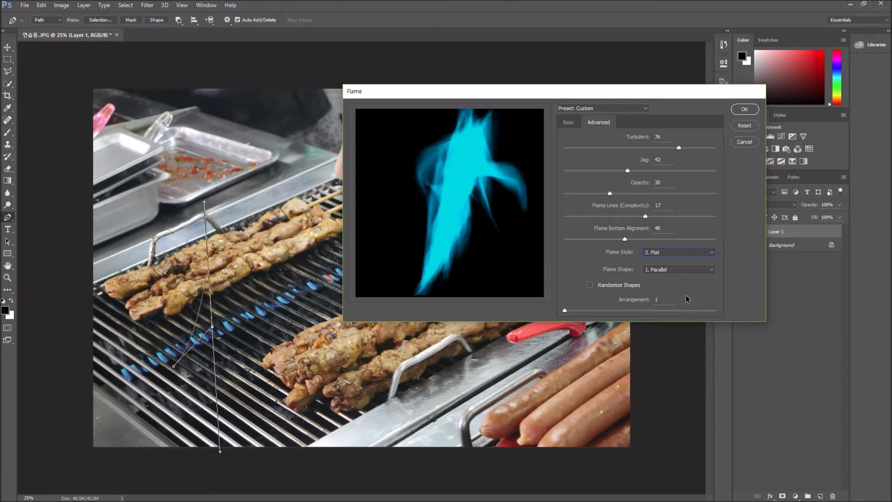
{"action": "left_click", "coordinate": [680, 253]}
{"action": "left_click", "coordinate": [678, 263]}
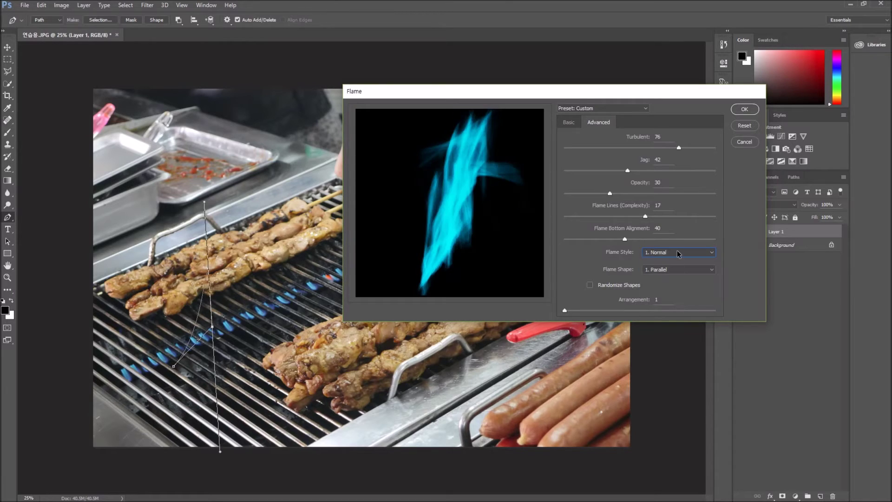
{"action": "left_click", "coordinate": [678, 253]}
{"action": "left_click", "coordinate": [678, 278]}
{"action": "left_click", "coordinate": [681, 253]}
{"action": "left_click", "coordinate": [678, 263]}
Try the To The Center, Oval, Spread and Pointing flame shapes, settling on Parallel without randomized shapes.
{"action": "left_click", "coordinate": [678, 270]}
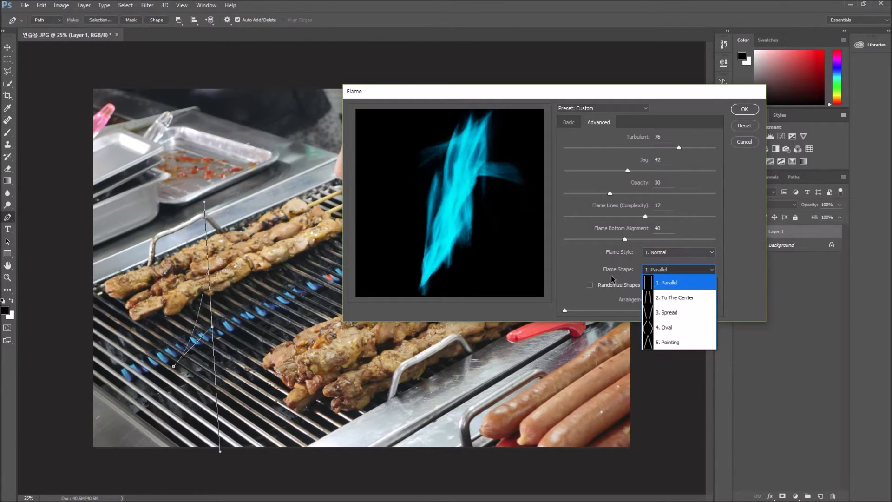
{"action": "left_click", "coordinate": [674, 298]}
{"action": "left_click", "coordinate": [668, 272]}
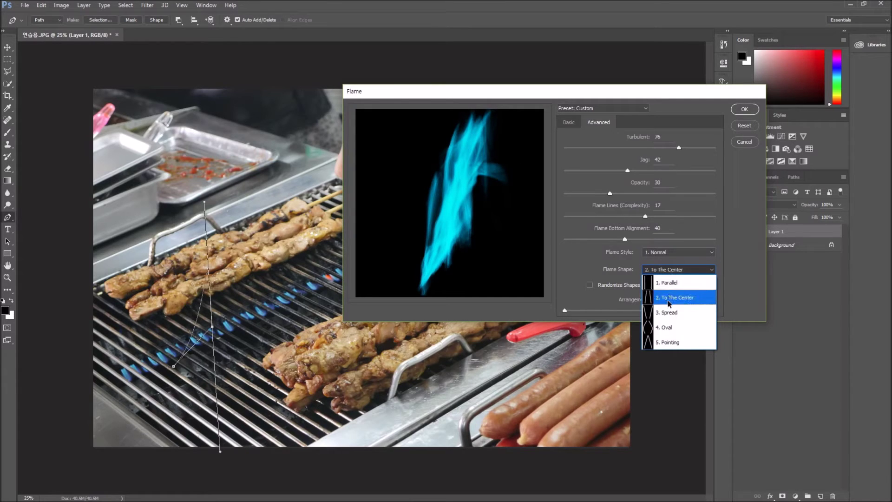
{"action": "left_click", "coordinate": [672, 324]}
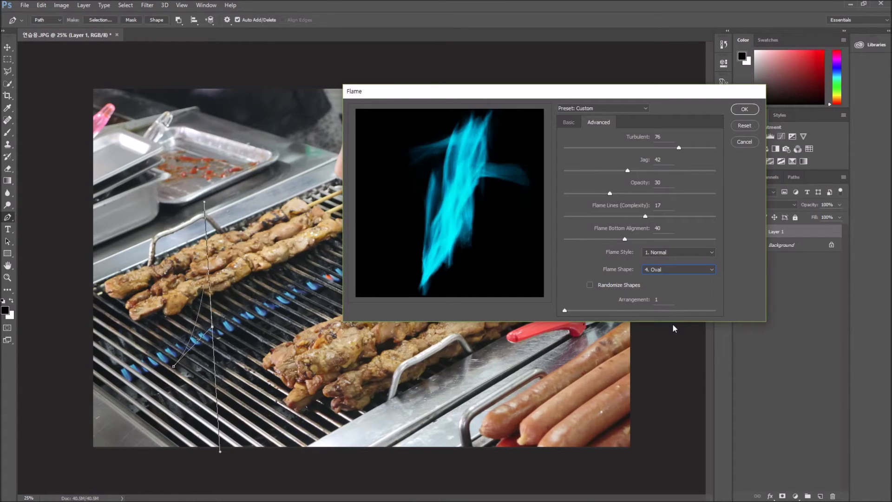
{"action": "left_click", "coordinate": [678, 270]}
{"action": "left_click", "coordinate": [678, 311]}
{"action": "left_click", "coordinate": [681, 272]}
{"action": "left_click", "coordinate": [676, 340]}
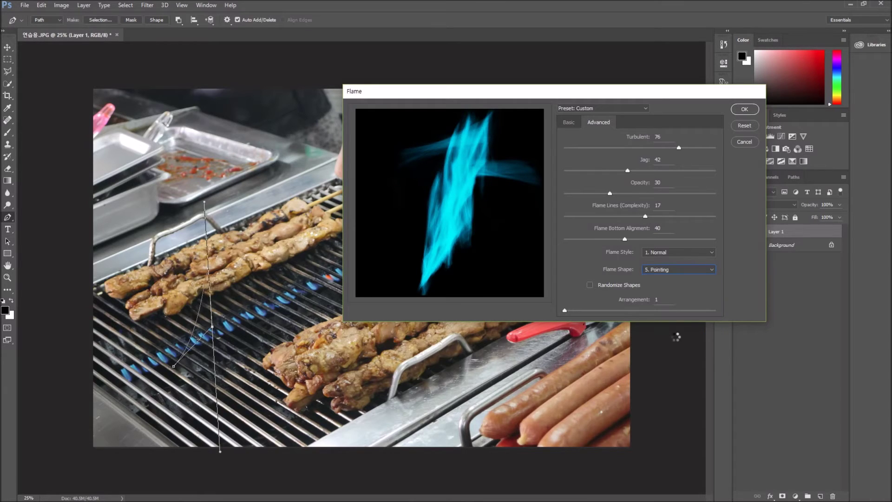
{"action": "left_click", "coordinate": [677, 269]}
{"action": "left_click", "coordinate": [680, 284]}
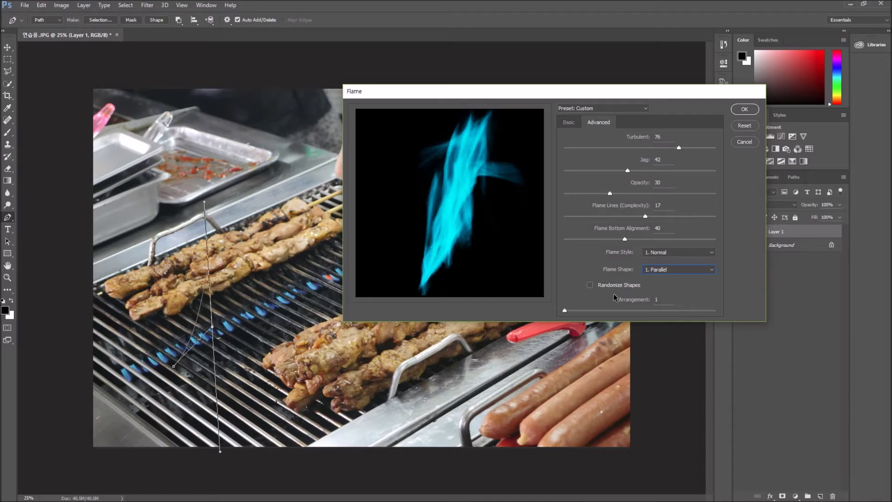
{"action": "left_click", "coordinate": [589, 285]}
{"action": "left_click", "coordinate": [590, 285]}
Set Arrangement to 68.3 and render the blue flame onto Layer 1.
{"action": "left_click_drag", "start_coordinate": [565, 313], "coordinate": [579, 315]}
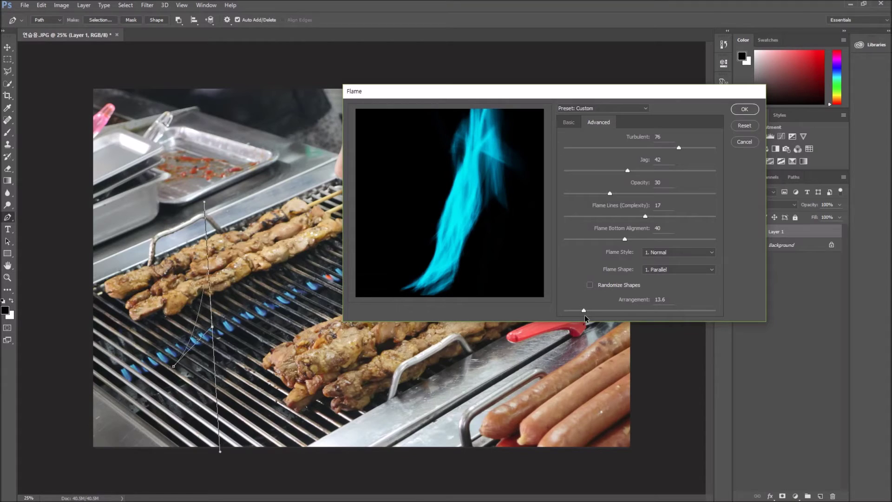
{"action": "left_click_drag", "start_coordinate": [583, 311], "coordinate": [667, 319]}
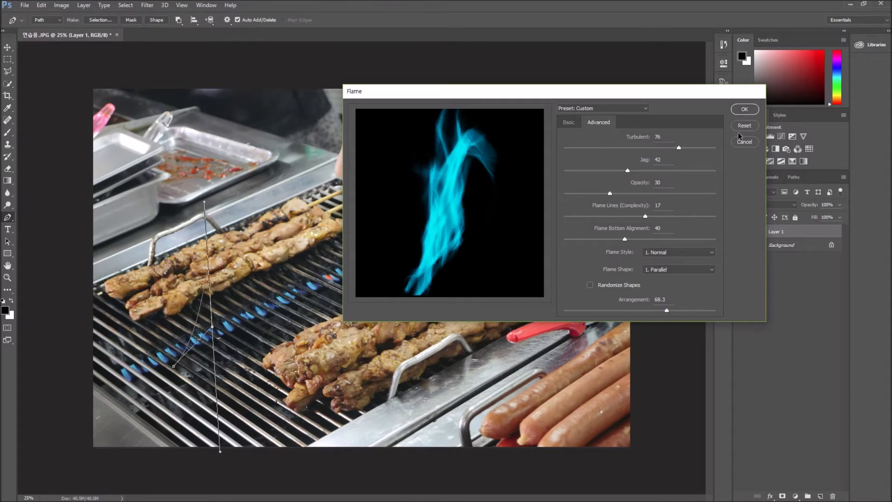
{"action": "left_click", "coordinate": [745, 110]}
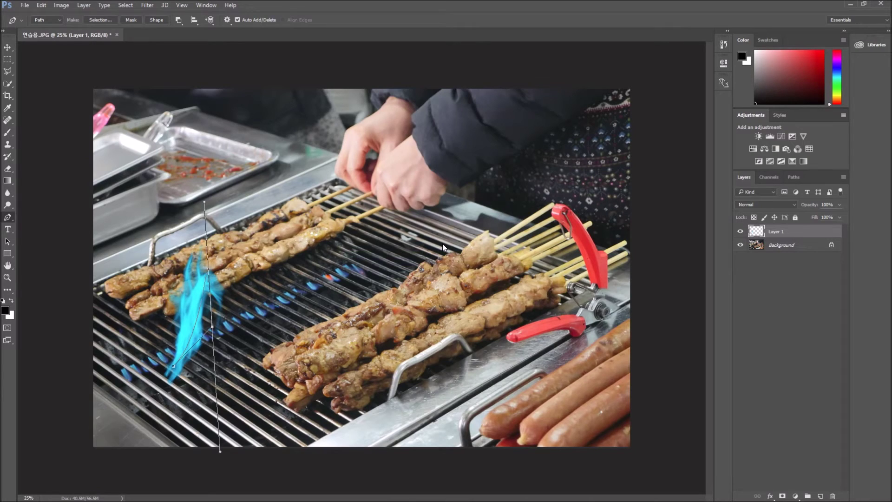
Hide the work path and move the blue flame right onto the grill bars.
{"action": "key", "text": "Return"}
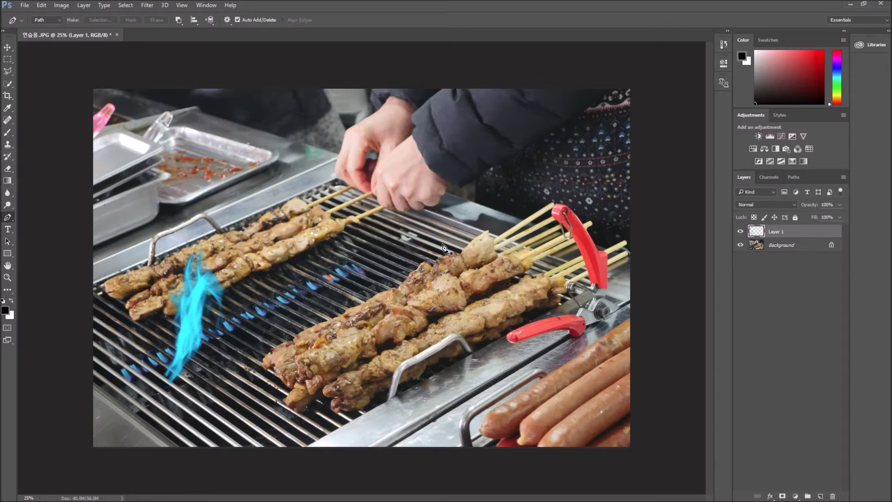
{"action": "key", "text": "ctrl+t"}
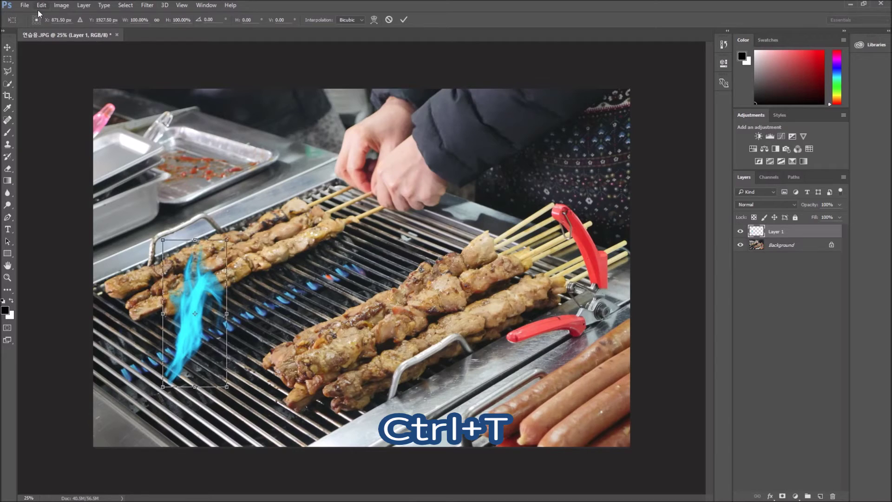
{"action": "left_click_drag", "start_coordinate": [197, 333], "coordinate": [258, 326]}
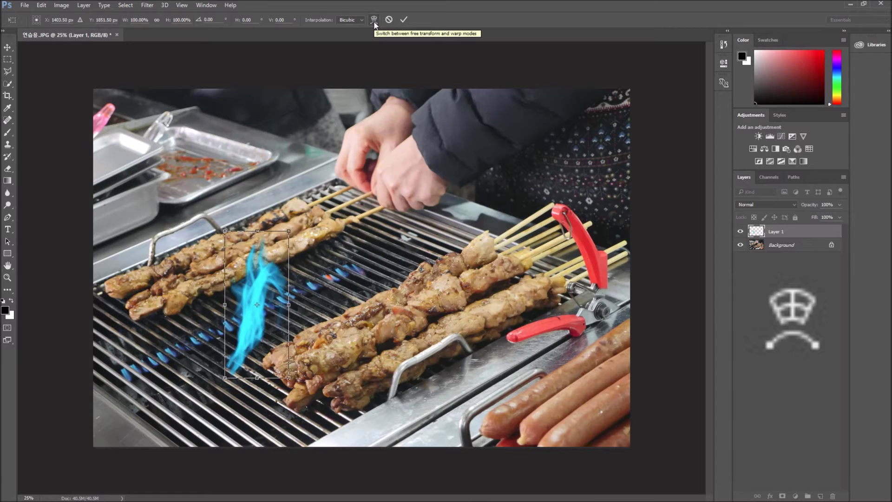
Warp the blue flame into a bent shape and commit the transform.
{"action": "left_click", "coordinate": [374, 20]}
{"action": "left_click_drag", "start_coordinate": [245, 282], "coordinate": [250, 290]}
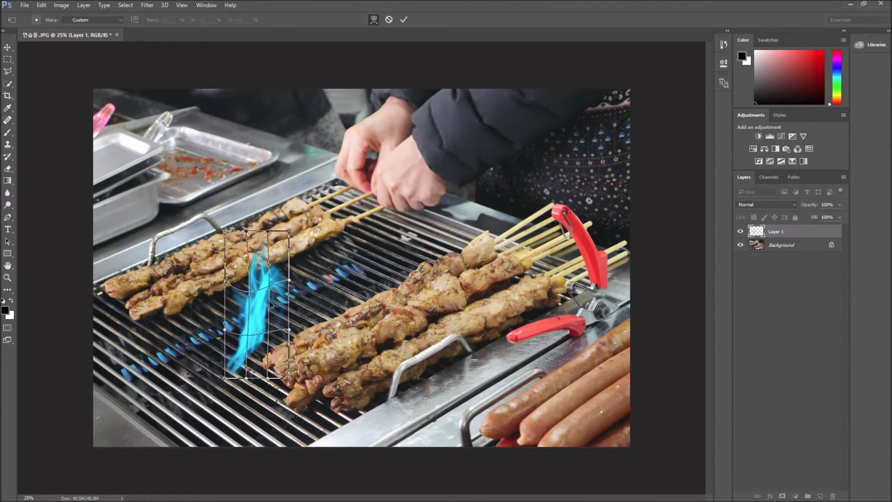
{"action": "left_click_drag", "start_coordinate": [272, 287], "coordinate": [272, 288]}
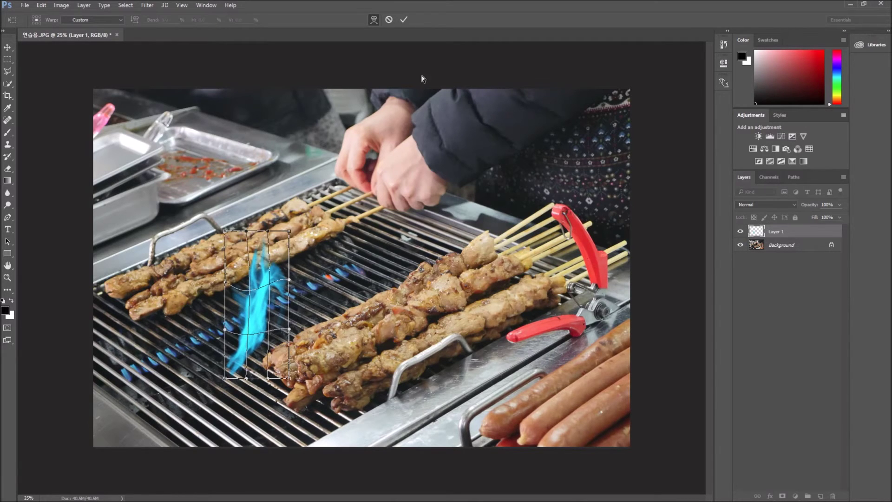
{"action": "left_click", "coordinate": [400, 20]}
{"action": "key", "text": "p"}
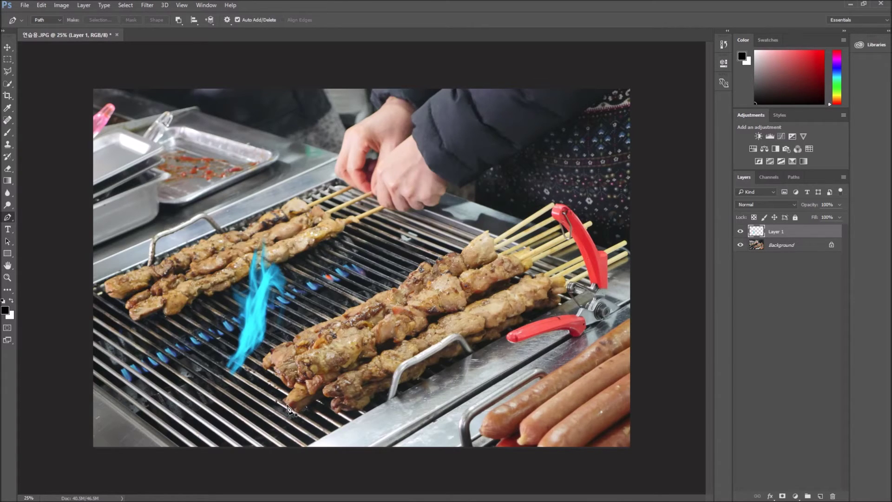
Add an empty Layer 2 above the flame and start a path on the grill.
{"action": "key", "text": "ctrl+shift+n"}
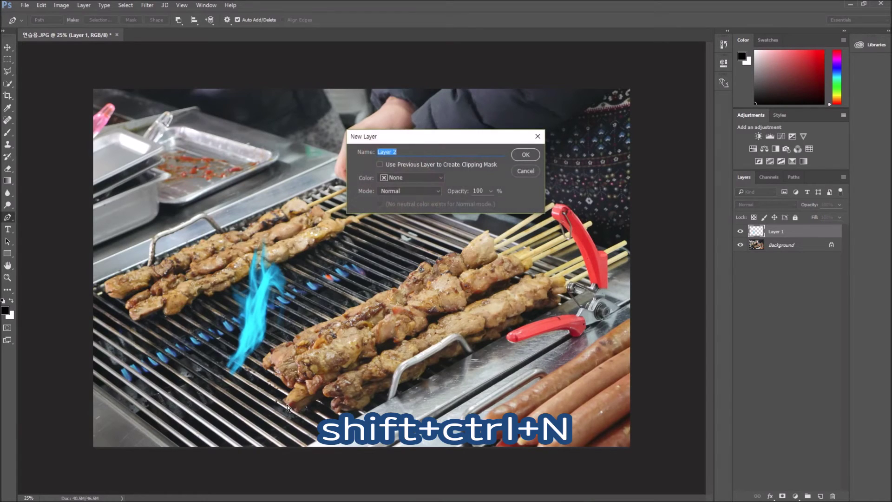
{"action": "key", "text": "Return"}
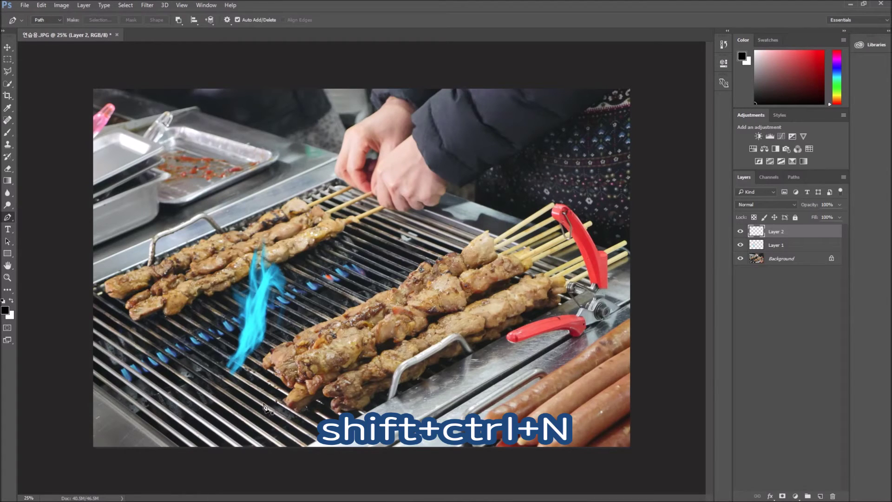
{"action": "left_click", "coordinate": [224, 250]}
{"action": "left_click", "coordinate": [303, 267]}
Redraw the path as a curve running across the grill through the blue flame.
{"action": "left_click_drag", "start_coordinate": [273, 251], "coordinate": [230, 130]}
{"action": "key", "text": "ctrl+z"}
{"action": "key", "text": "ctrl+z"}
{"action": "left_click_drag", "start_coordinate": [289, 266], "coordinate": [270, 297]}
{"action": "left_click_drag", "start_coordinate": [263, 312], "coordinate": [239, 341]}
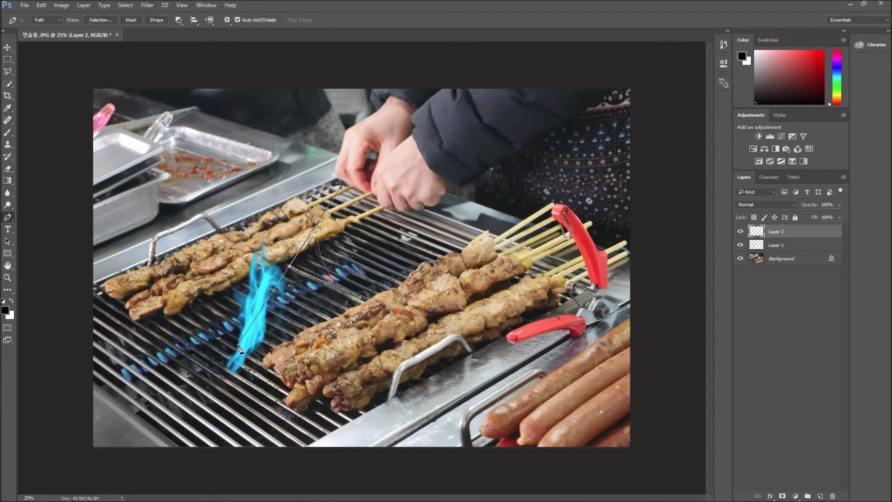
{"action": "left_click", "coordinate": [125, 5]}
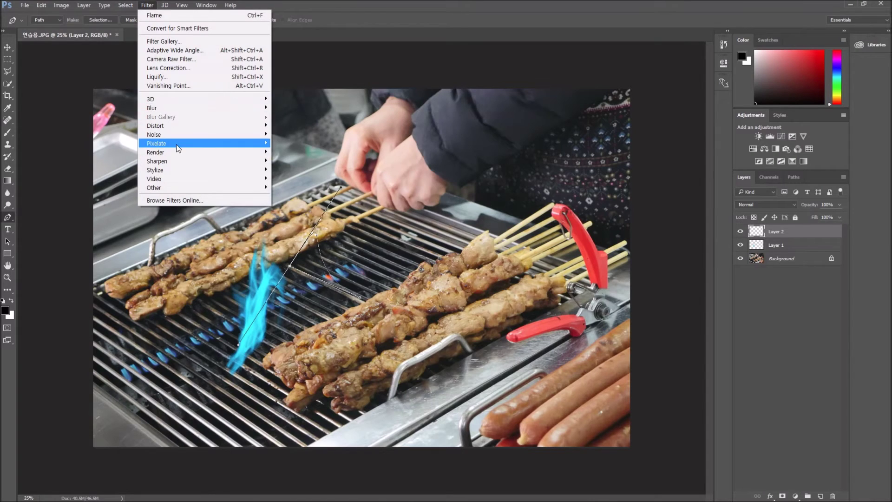
Open Filter > Render > Flame with Use Custom Color off for natural orange flames.
{"action": "mouse_move", "coordinate": [180, 152]}
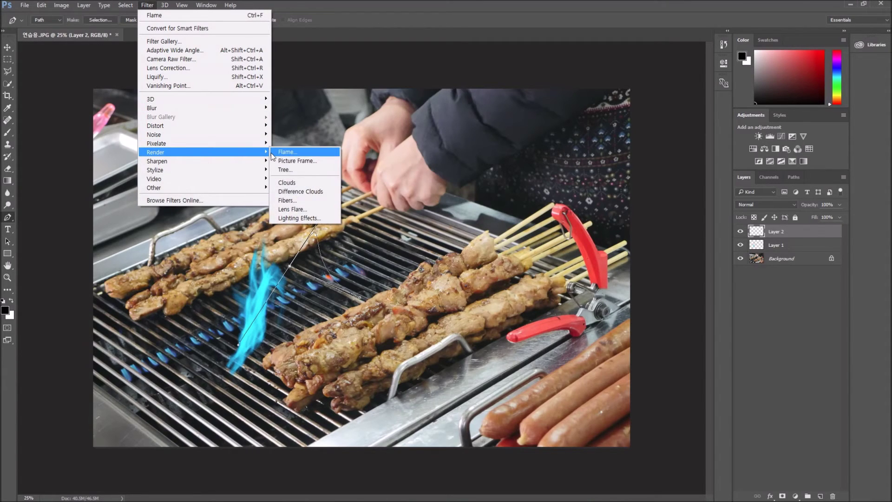
{"action": "left_click", "coordinate": [287, 152]}
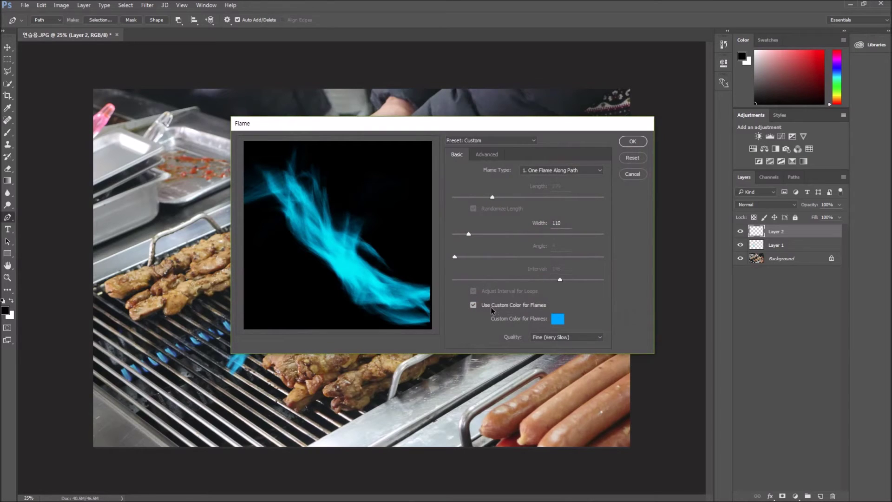
{"action": "left_click", "coordinate": [474, 304]}
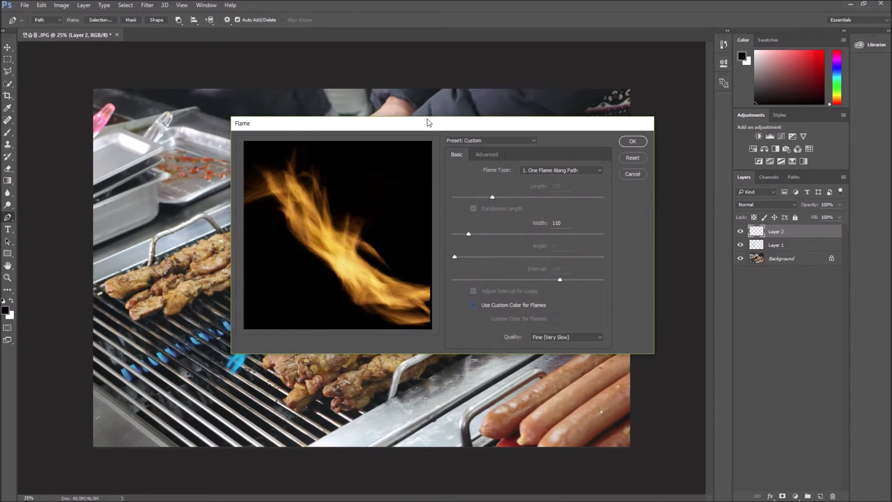
{"action": "left_click_drag", "start_coordinate": [440, 130], "coordinate": [622, 98]}
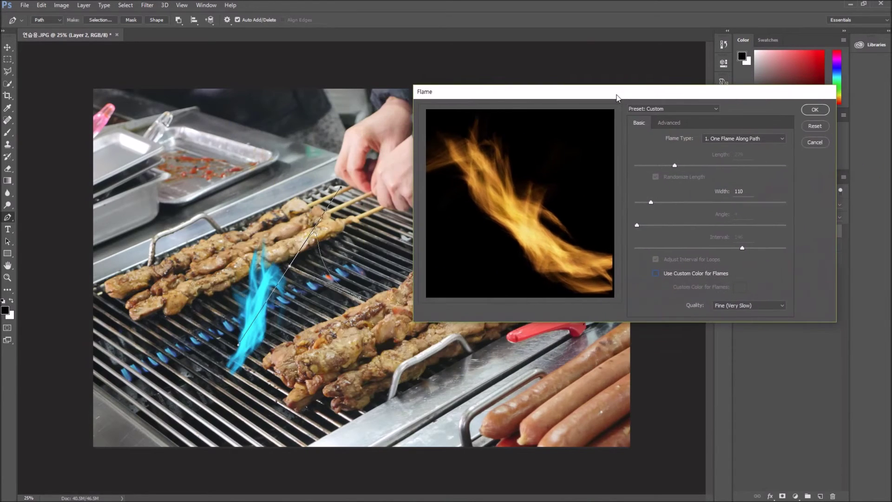
Choose Multiple Flames One Direction with Randomize Length on, length 623 and width 79.
{"action": "left_click", "coordinate": [758, 138]}
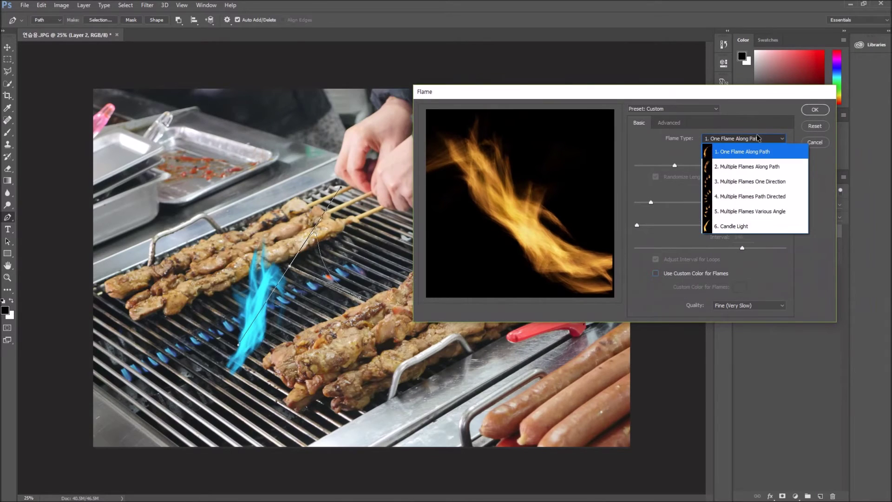
{"action": "left_click", "coordinate": [760, 186]}
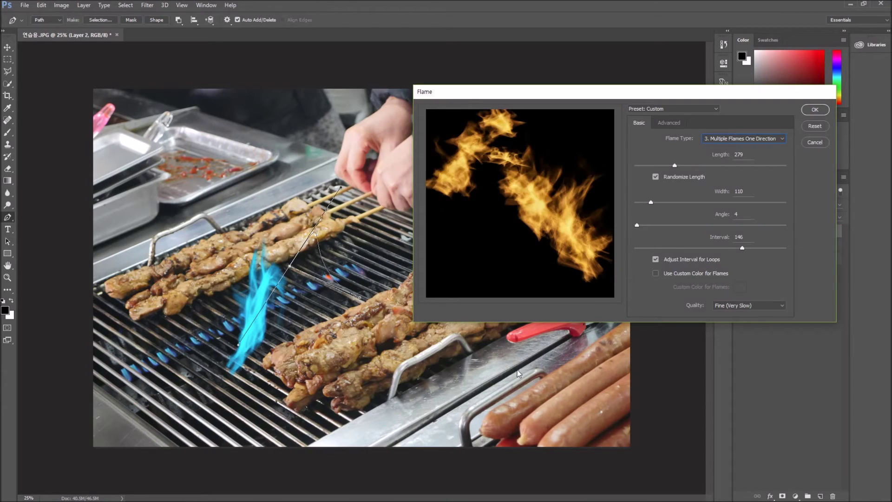
{"action": "left_click", "coordinate": [660, 175]}
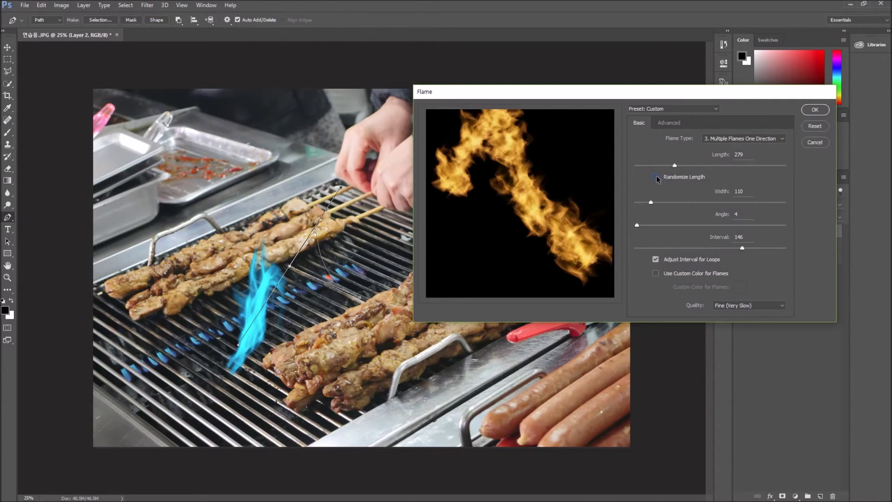
{"action": "left_click", "coordinate": [656, 177]}
{"action": "left_click", "coordinate": [699, 166]}
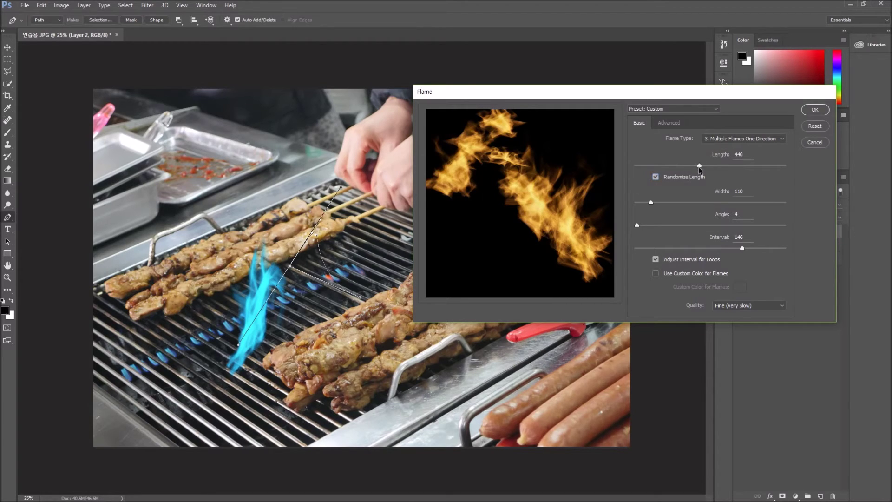
{"action": "left_click", "coordinate": [727, 165]}
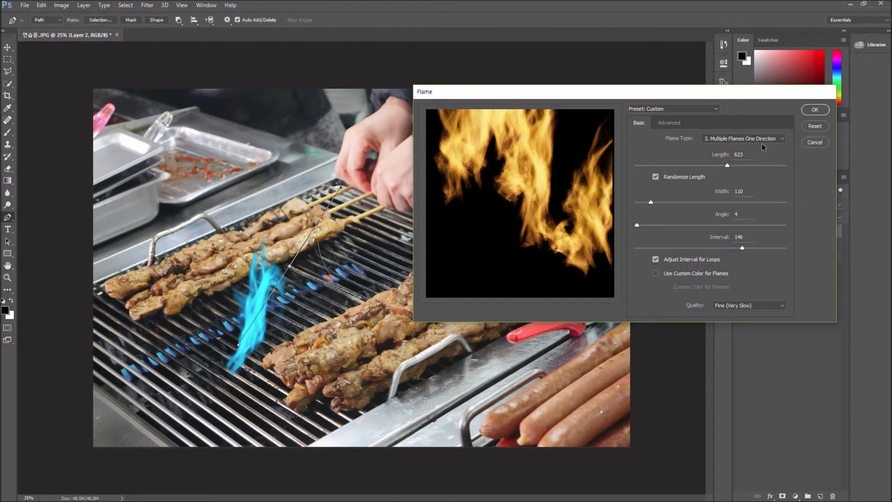
{"action": "left_click_drag", "start_coordinate": [651, 203], "coordinate": [641, 201]}
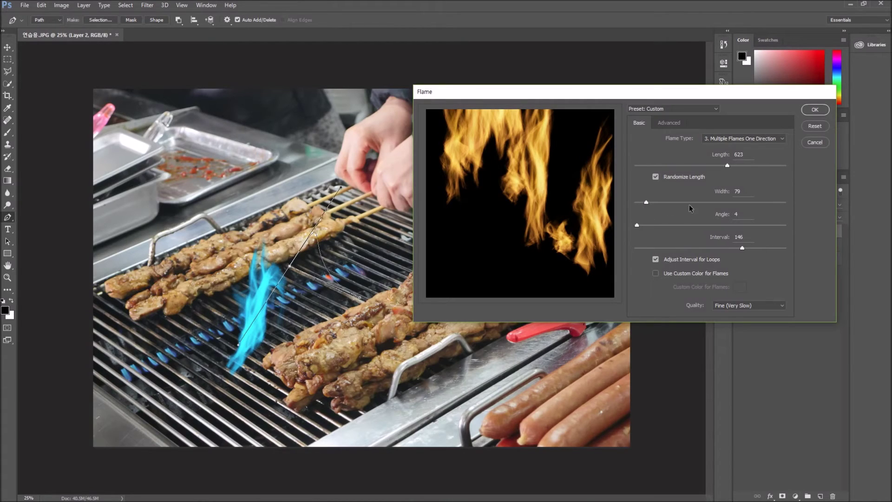
Set the orange flame to length 528, angle 3 and interval 152, then show Advanced settings.
{"action": "left_click", "coordinate": [702, 166]}
{"action": "left_click", "coordinate": [713, 166]}
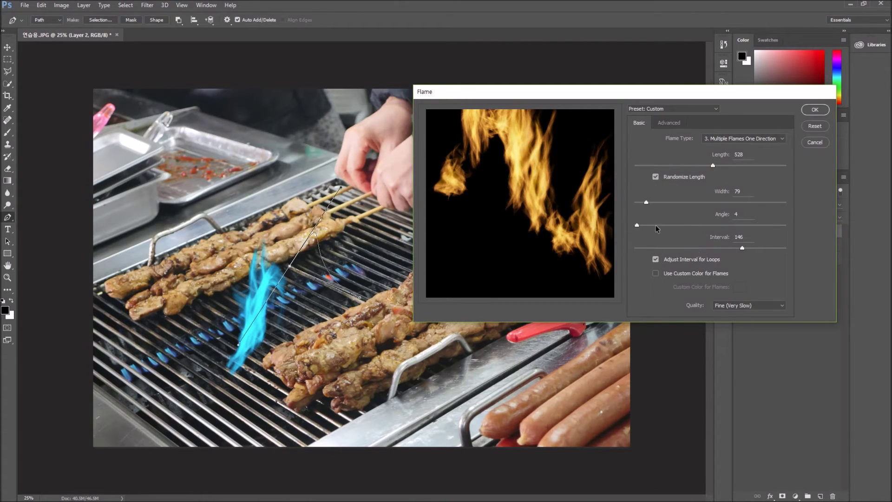
{"action": "left_click", "coordinate": [688, 226]}
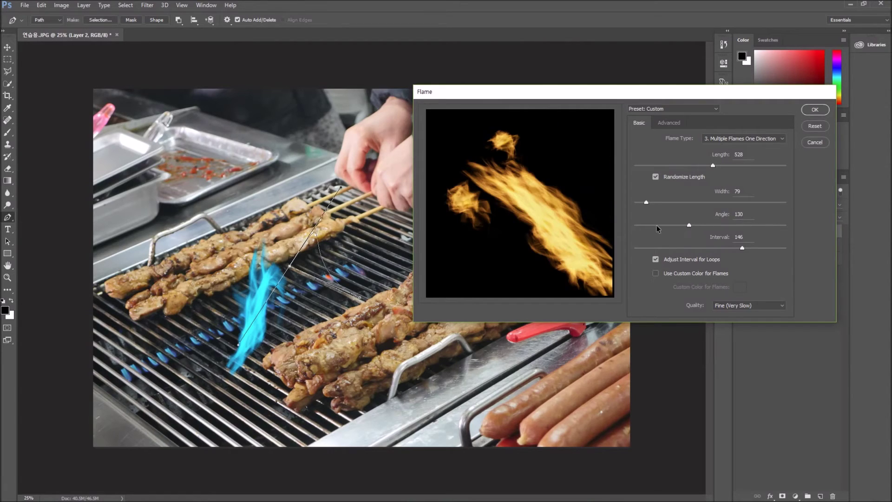
{"action": "left_click", "coordinate": [641, 226]}
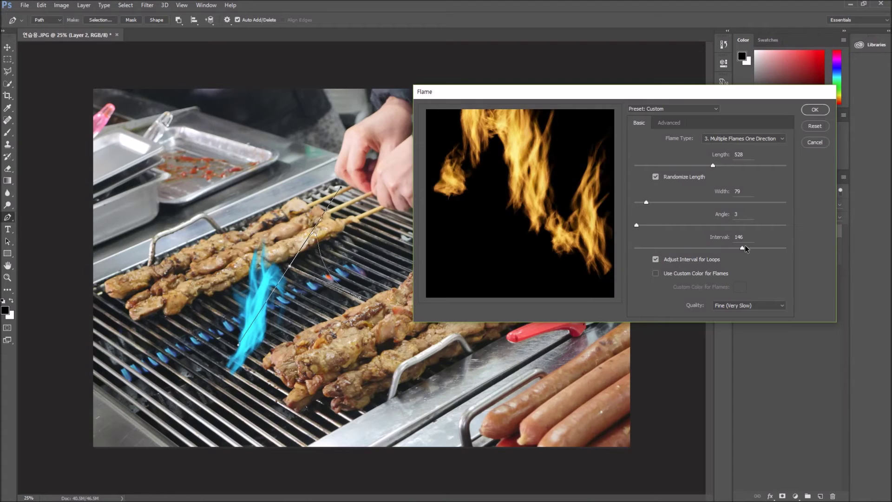
{"action": "left_click", "coordinate": [721, 247]}
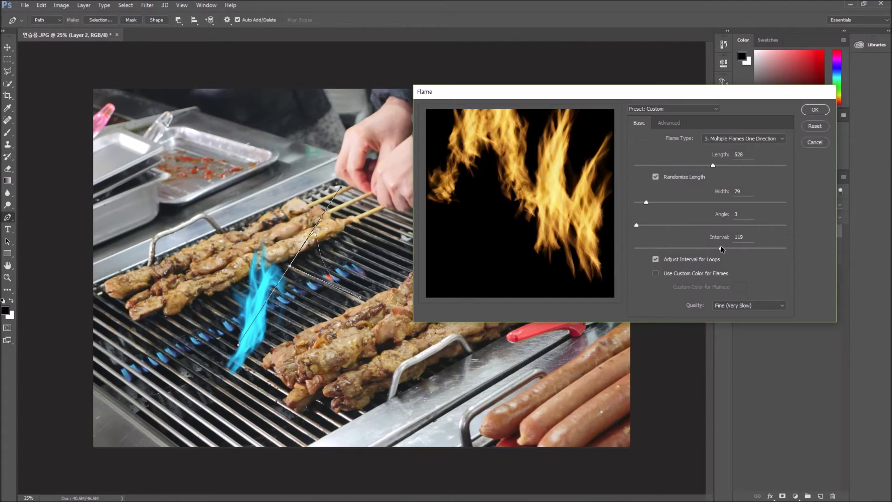
{"action": "left_click", "coordinate": [746, 249]}
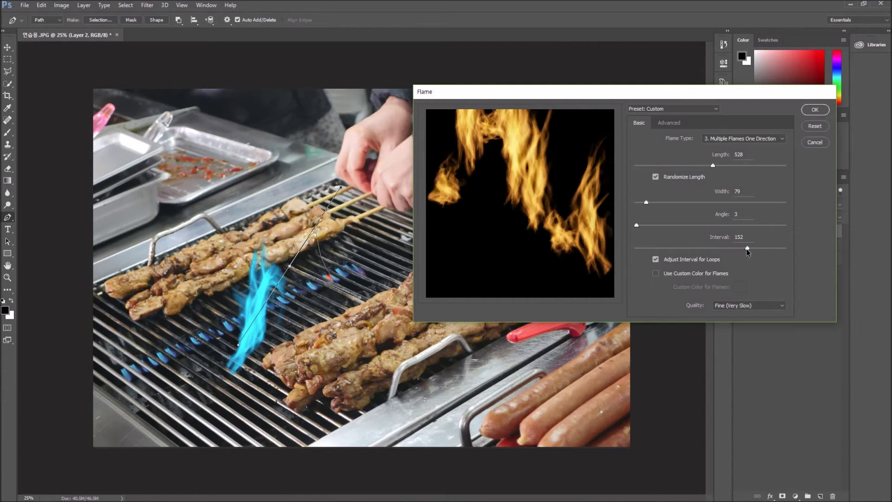
{"action": "left_click", "coordinate": [672, 123]}
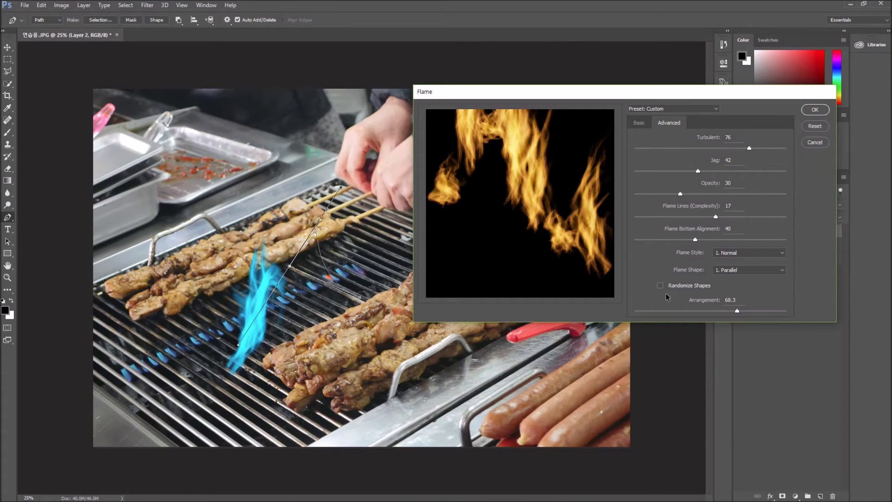
Apply the orange Multiple Flames render to Layer 2 and hide the pen path outline.
{"action": "left_click", "coordinate": [815, 110]}
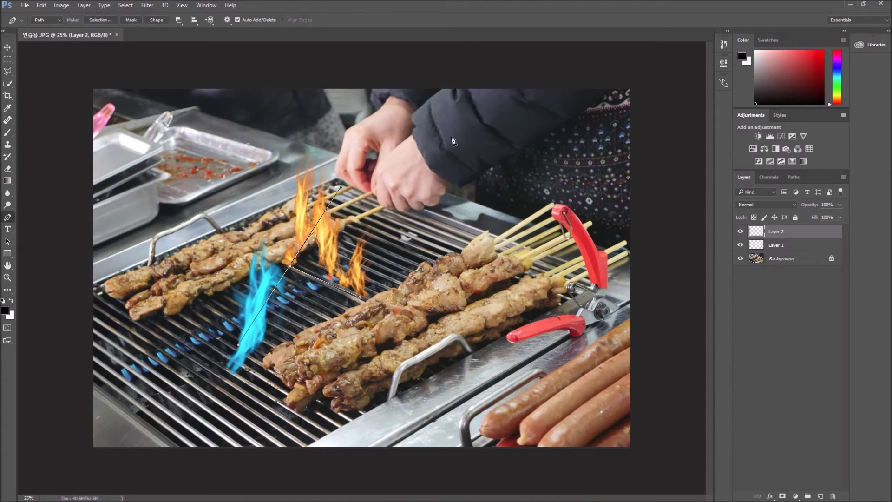
{"action": "key", "text": "Escape"}
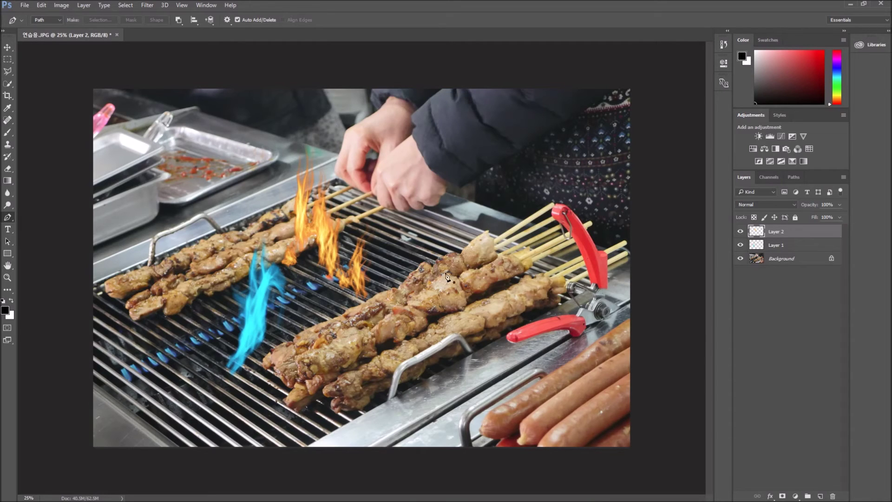
Group Layer 1 and Layer 2 into Group 1, nudge the flames lower, and zoom in.
{"action": "left_click", "coordinate": [801, 247], "text": "shift"}
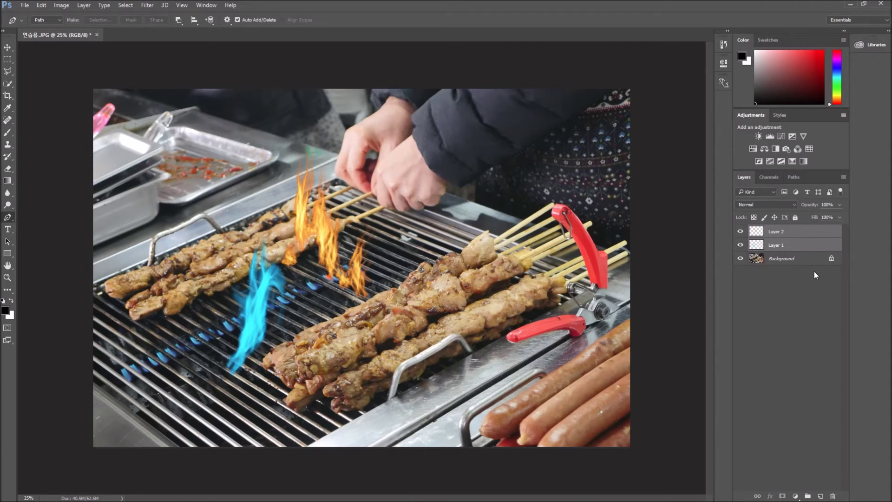
{"action": "key", "text": "ctrl+g"}
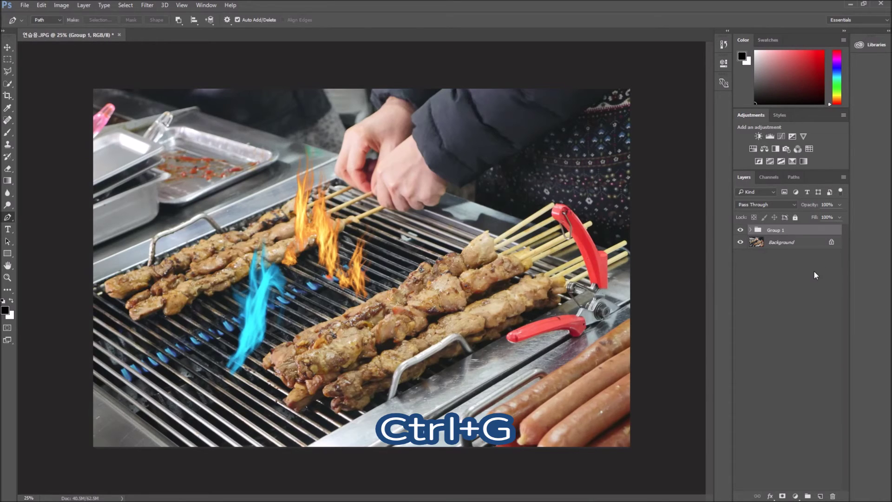
{"action": "key", "text": "ctrl+t"}
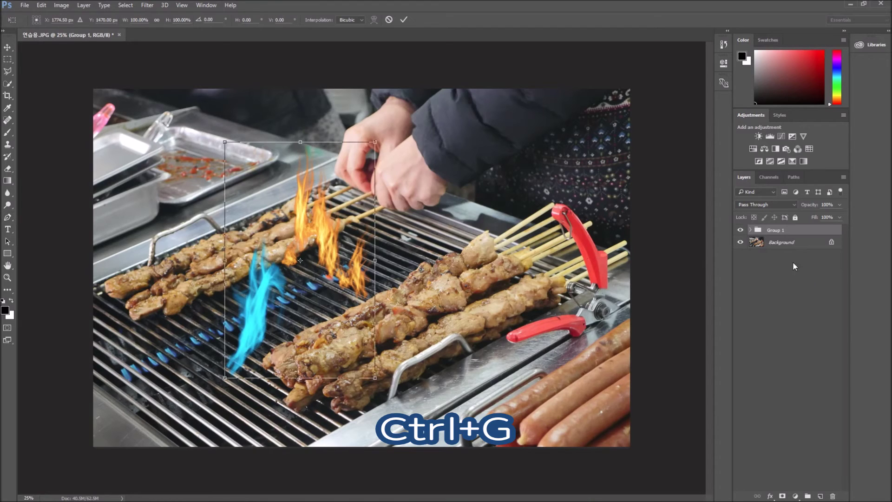
{"action": "mouse_move", "coordinate": [308, 288]}
{"action": "left_mouse_down"}
{"action": "mouse_move", "coordinate": [331, 291]}
{"action": "mouse_move", "coordinate": [299, 303]}
{"action": "mouse_move", "coordinate": [302, 289]}
{"action": "mouse_move", "coordinate": [296, 299]}
{"action": "mouse_move", "coordinate": [310, 301]}
{"action": "left_mouse_up"}
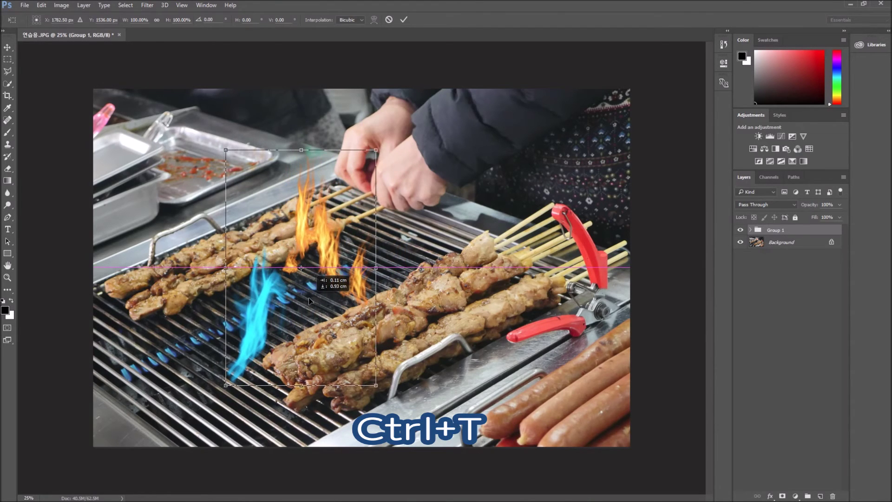
{"action": "left_click_drag", "start_coordinate": [309, 301], "coordinate": [310, 301]}
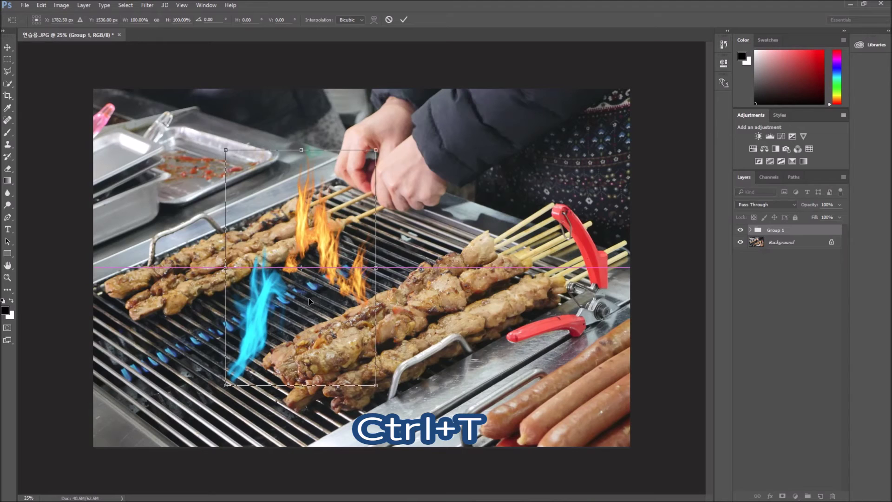
{"action": "left_click", "coordinate": [403, 20]}
{"action": "key", "text": "p"}
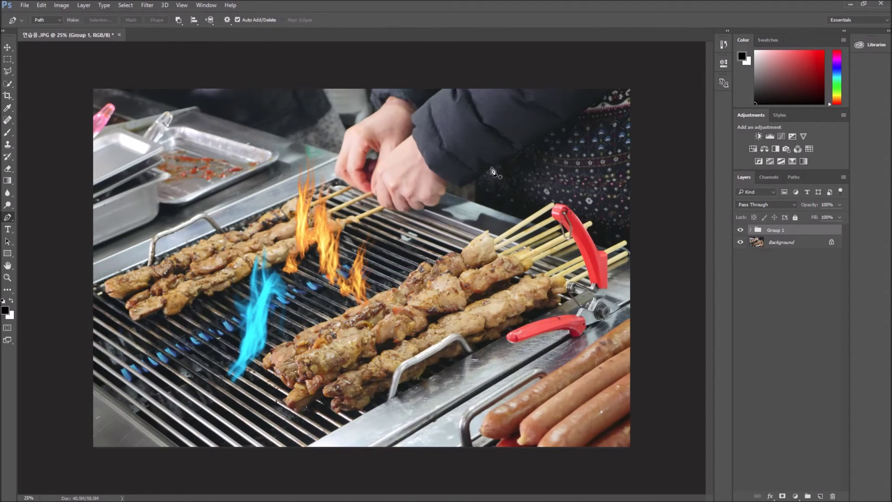
{"action": "key", "text": "z"}
{"action": "left_click_drag", "start_coordinate": [369, 269], "coordinate": [451, 283]}
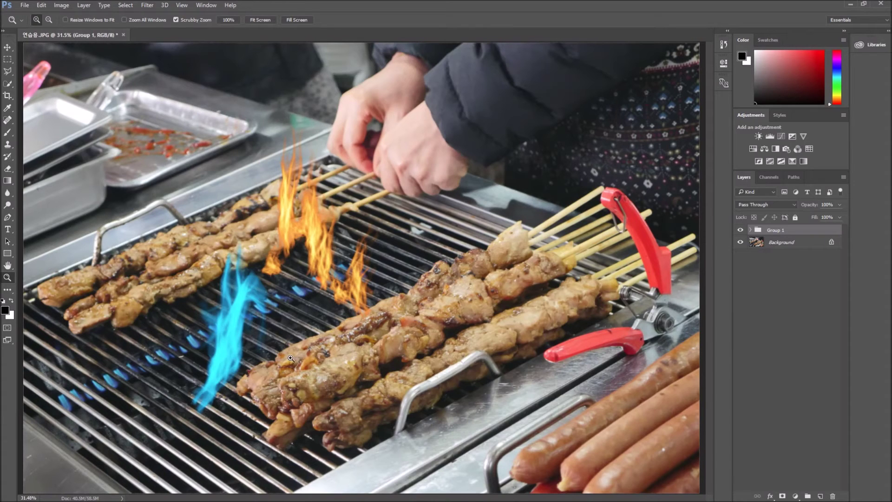
Zoom in to 50% on the flames and the grill bars beneath them.
{"action": "left_click_drag", "start_coordinate": [170, 363], "coordinate": [184, 372]}
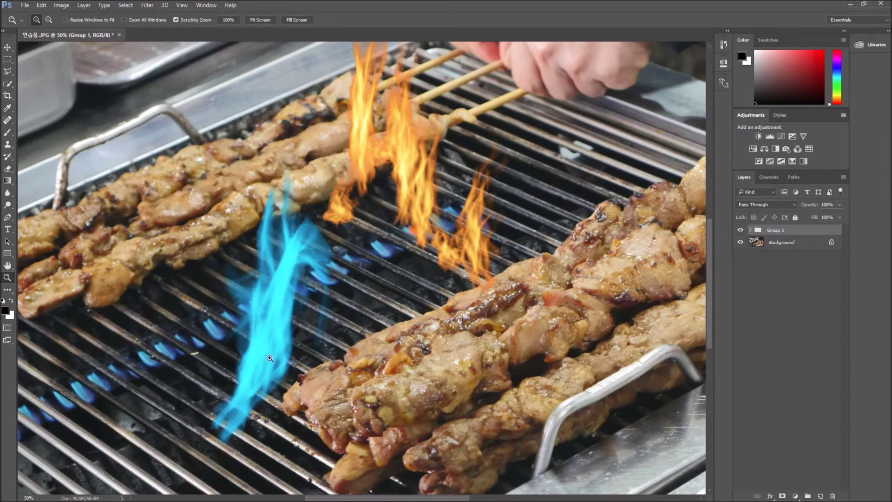
{"action": "left_click", "coordinate": [9, 72]}
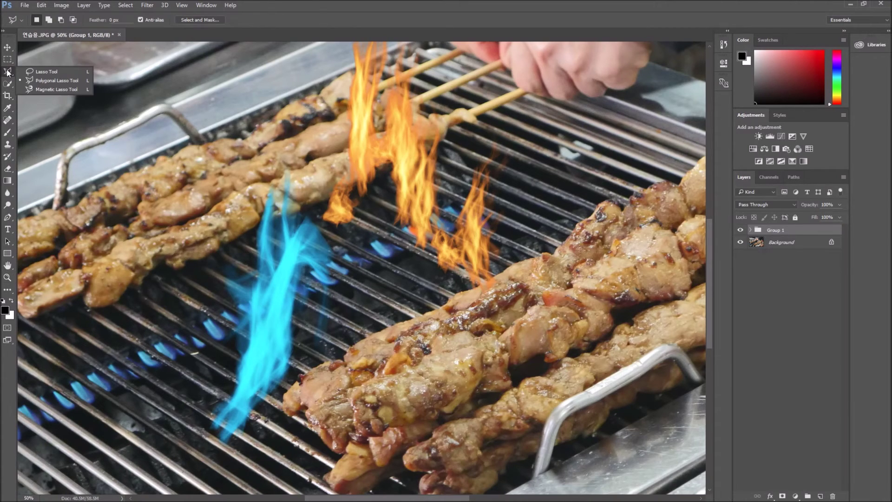
Choose the Polygonal Lasso Tool and add a white layer mask to Group 1.
{"action": "left_click", "coordinate": [52, 72]}
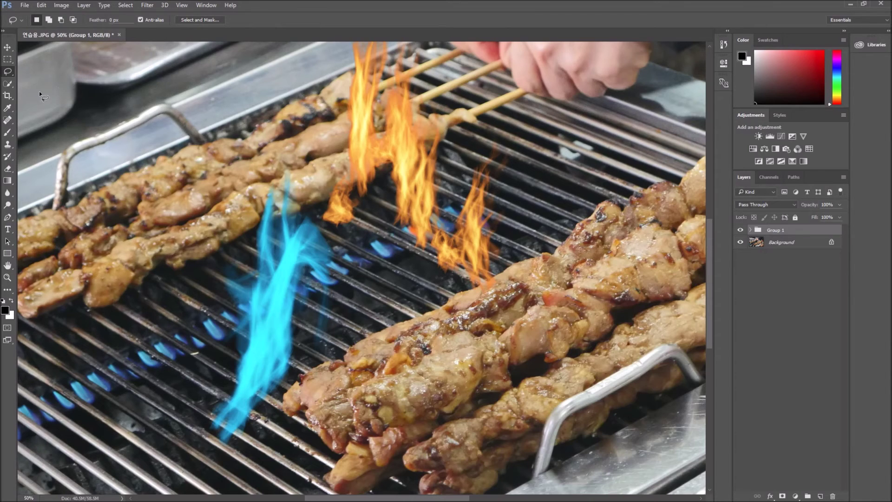
{"action": "left_click", "coordinate": [8, 72]}
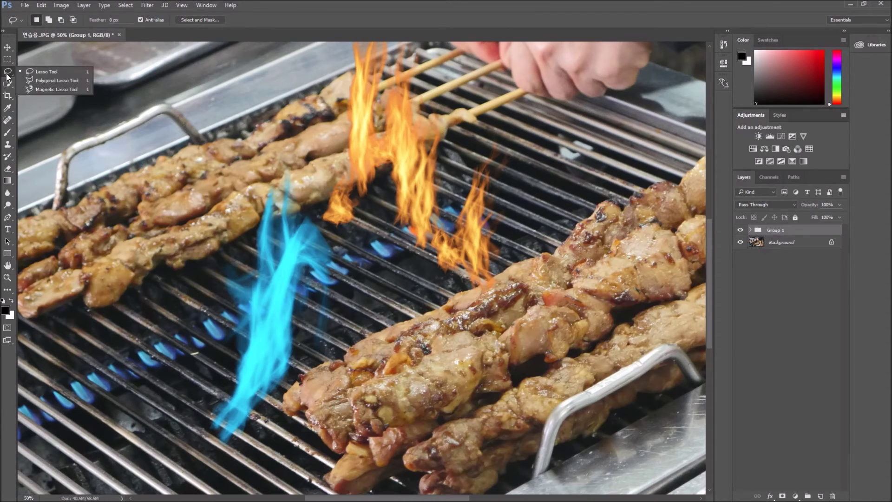
{"action": "left_click", "coordinate": [44, 79]}
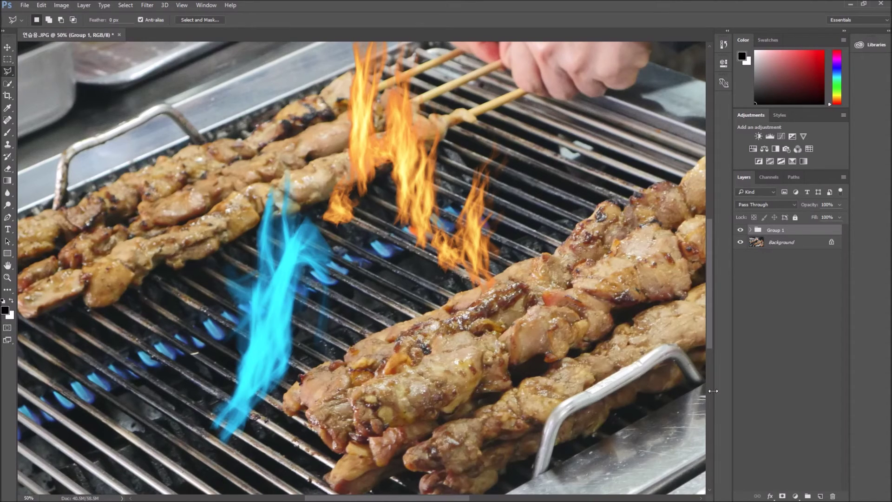
{"action": "left_click", "coordinate": [783, 496]}
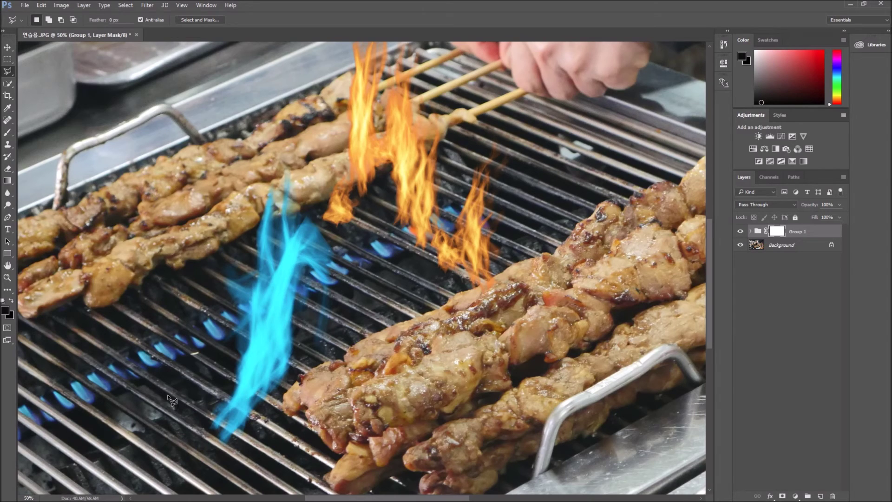
{"action": "left_click", "coordinate": [211, 420]}
Set the foreground colour to black (000000).
{"action": "key", "text": "x"}
{"action": "left_click", "coordinate": [5, 310]}
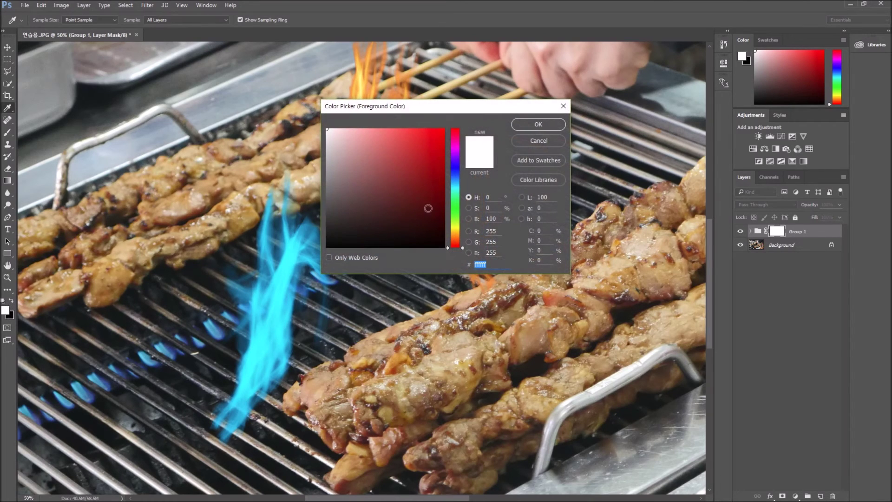
{"action": "type", "text": "000000"}
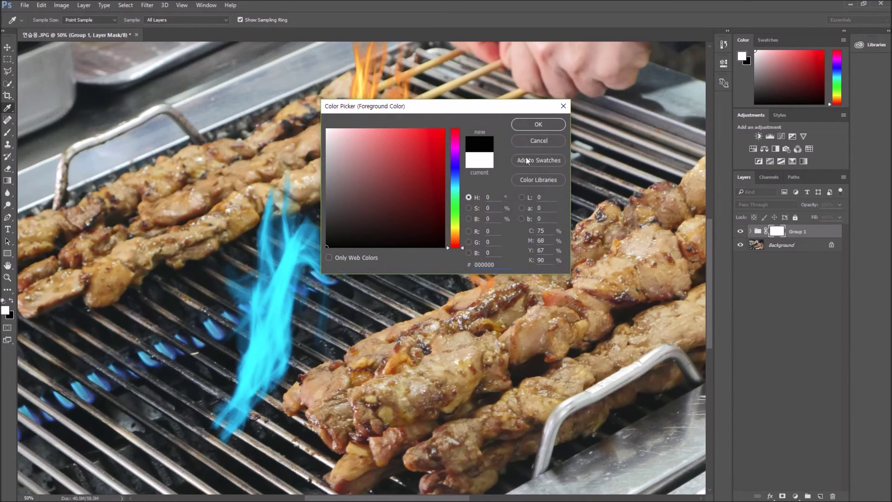
{"action": "left_click", "coordinate": [538, 125]}
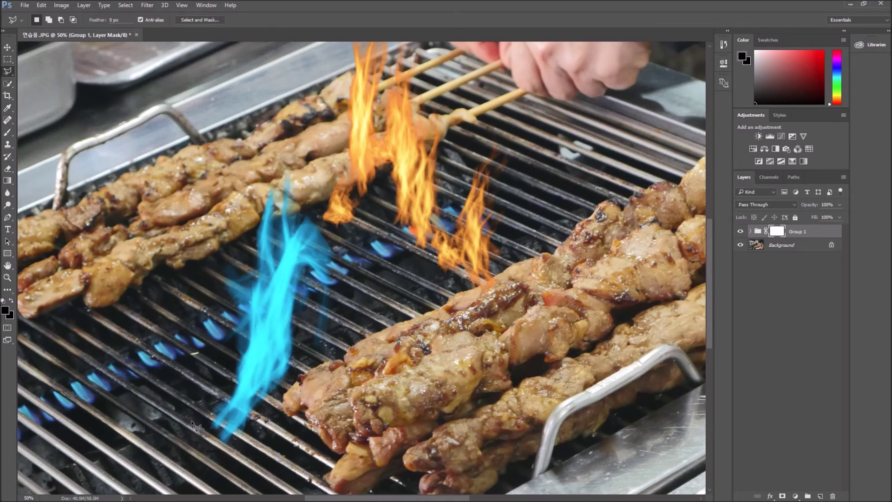
Outline the grill bar crossing the blue flame's base with a polygonal selection.
{"action": "left_click", "coordinate": [187, 405]}
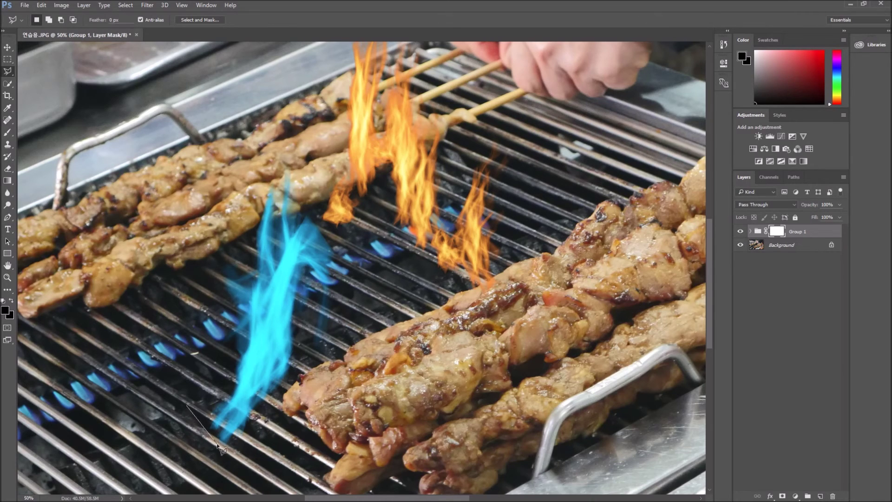
{"action": "left_click", "coordinate": [264, 447]}
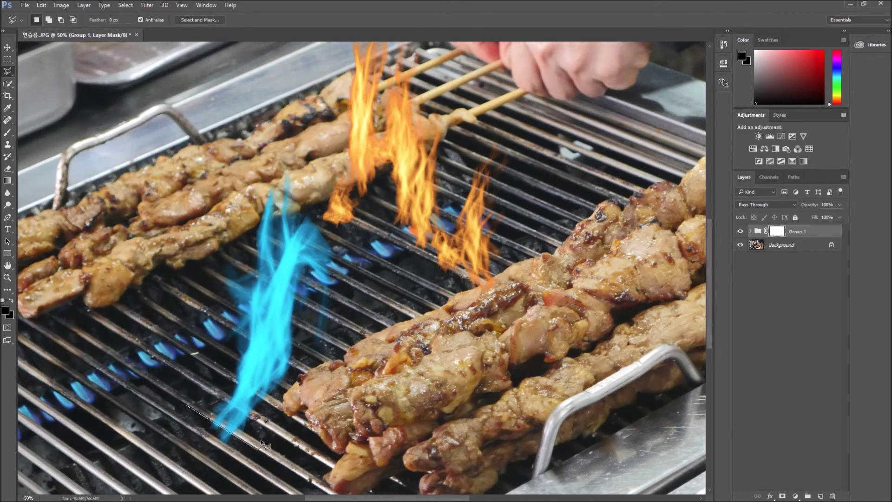
{"action": "left_click", "coordinate": [199, 403]}
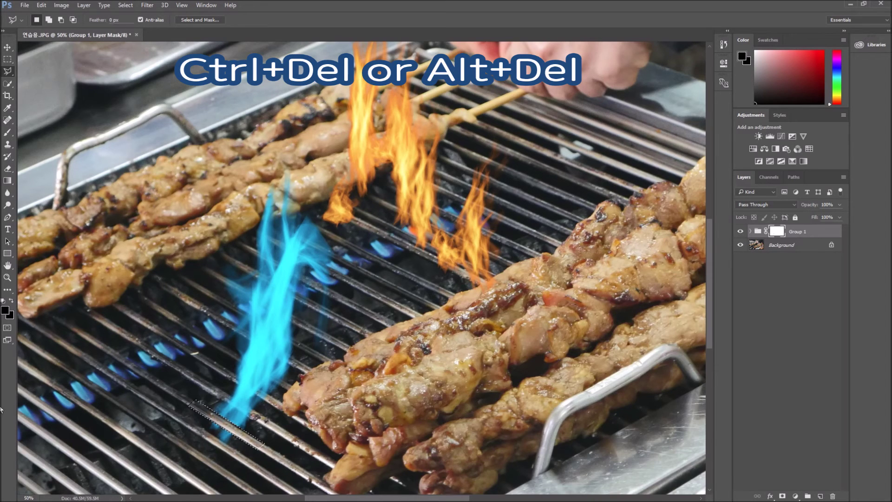
{"action": "key", "text": "z"}
{"action": "key", "text": "ctrl+d"}
Zoom to 100% and move the bar-shaped selection onto the higher grill bar beside the blue flame.
{"action": "left_click", "coordinate": [123, 441]}
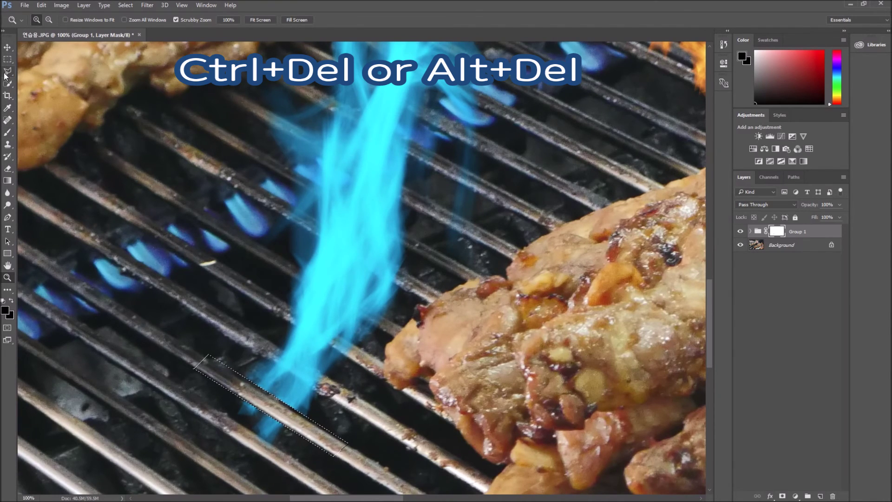
{"action": "left_click", "coordinate": [7, 241]}
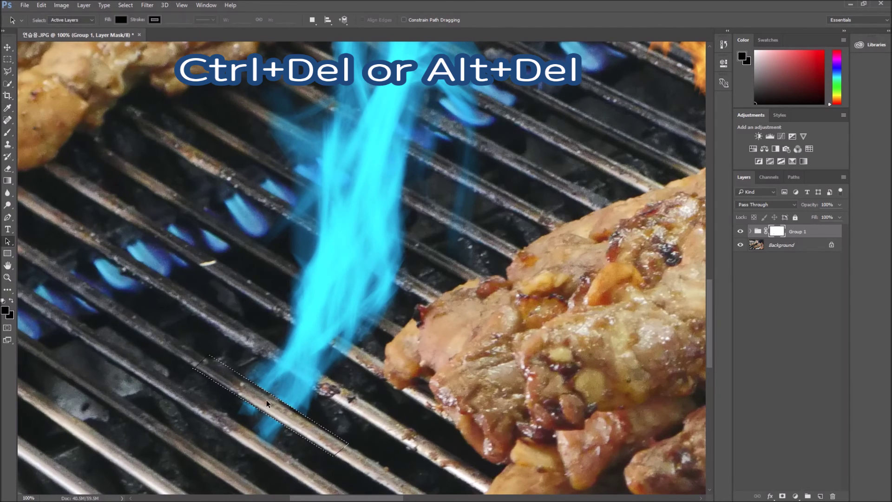
{"action": "left_click", "coordinate": [7, 71]}
{"action": "mouse_move", "coordinate": [300, 419]}
{"action": "left_mouse_down"}
{"action": "mouse_move", "coordinate": [319, 390]}
{"action": "mouse_move", "coordinate": [314, 373]}
{"action": "left_mouse_up"}
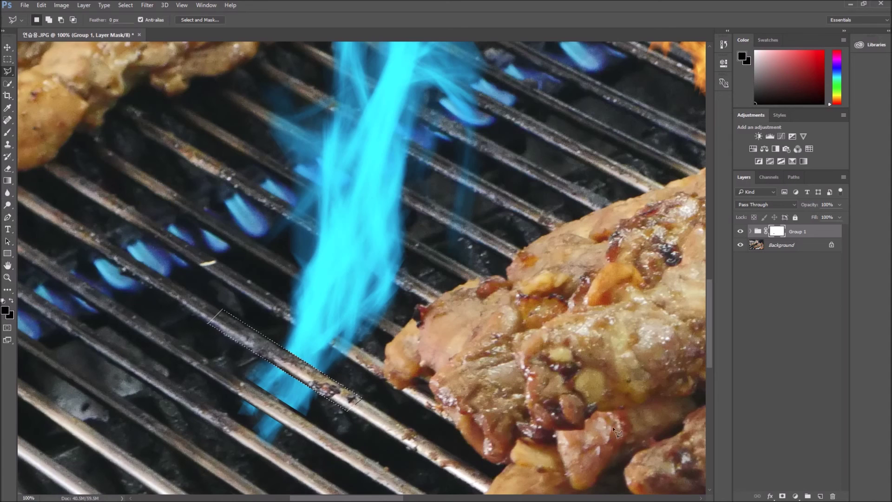
{"action": "left_click_drag", "start_coordinate": [381, 496], "coordinate": [403, 497]}
{"action": "mouse_move", "coordinate": [710, 313]}
{"action": "left_mouse_down"}
{"action": "mouse_move", "coordinate": [719, 270]}
{"action": "mouse_move", "coordinate": [709, 270]}
{"action": "mouse_move", "coordinate": [710, 303]}
{"action": "left_mouse_up"}
{"action": "mouse_move", "coordinate": [154, 420]}
{"action": "left_mouse_down"}
{"action": "mouse_move", "coordinate": [582, 136]}
{"action": "mouse_move", "coordinate": [476, 175]}
{"action": "left_mouse_up"}
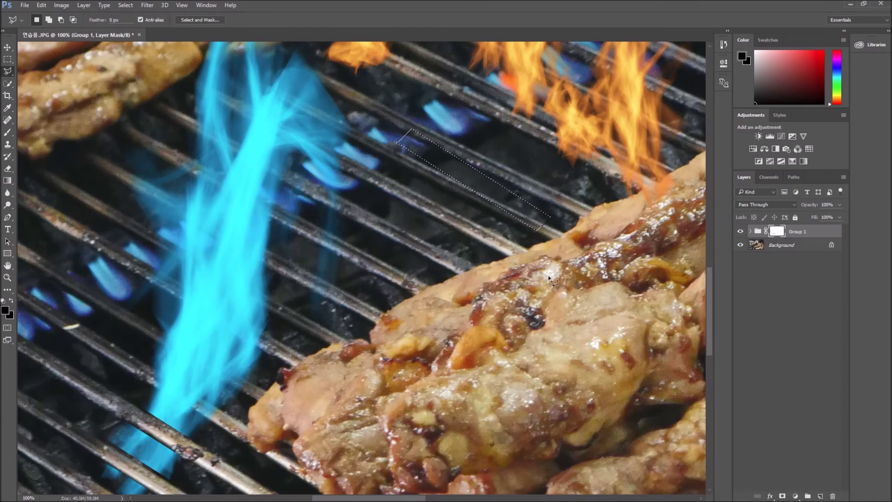
Deselect, outline the grill bar across the orange flames, and fill that mask area black.
{"action": "right_click", "coordinate": [519, 204]}
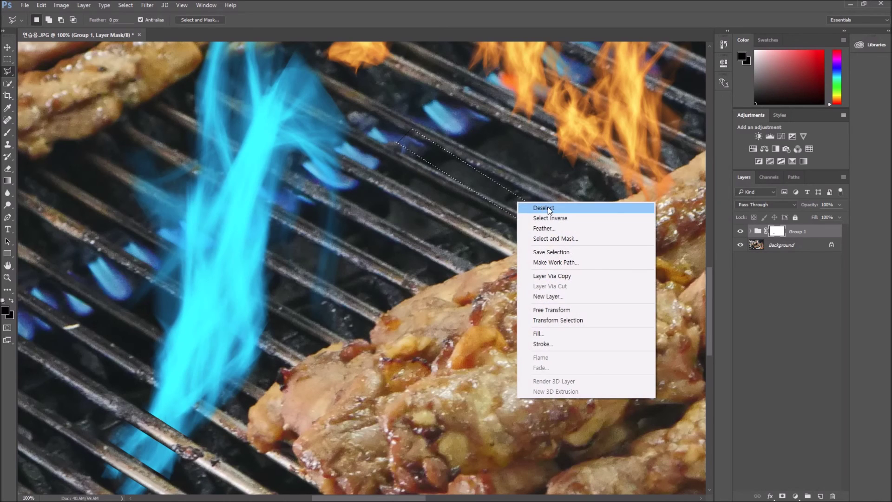
{"action": "left_click", "coordinate": [529, 208]}
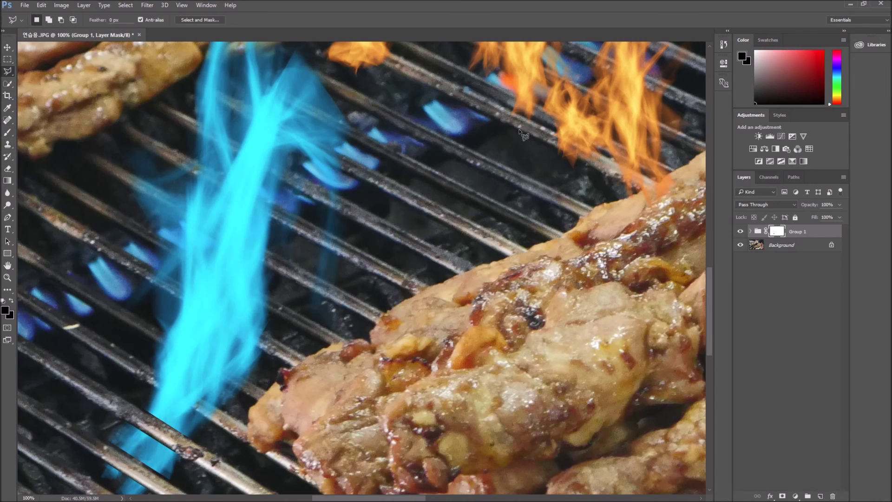
{"action": "left_click", "coordinate": [490, 115]}
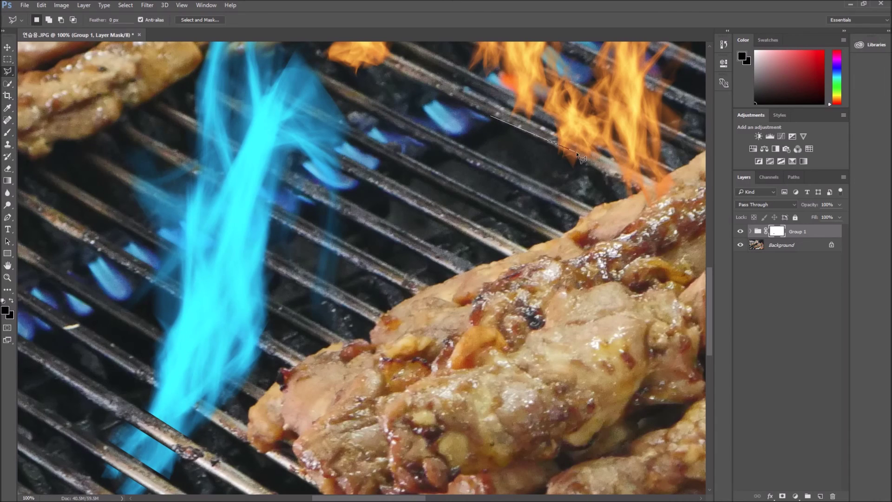
{"action": "left_click", "coordinate": [637, 189]}
{"action": "left_click", "coordinate": [657, 180]}
{"action": "left_click", "coordinate": [502, 107]}
{"action": "key", "text": "alt+BackSpace"}
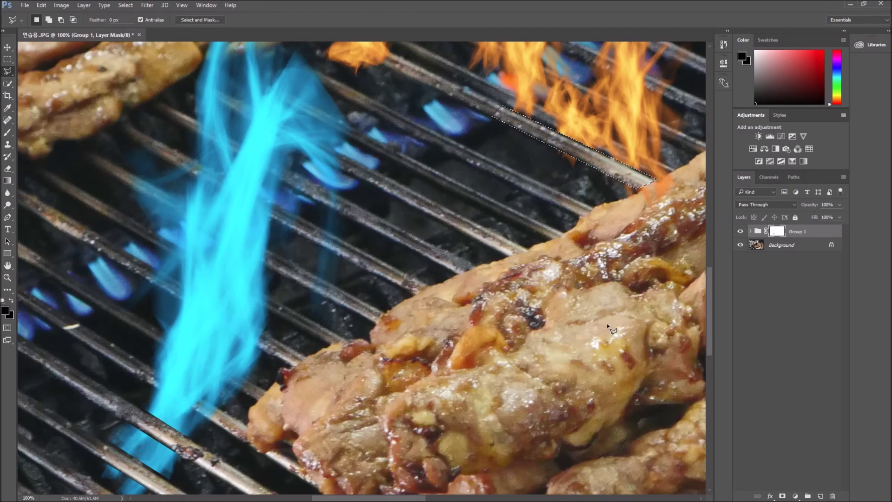
Fit the whole photo on screen.
{"action": "scroll", "coordinate": [715, 298], "scroll_direction": "up", "scroll_amount": 4}
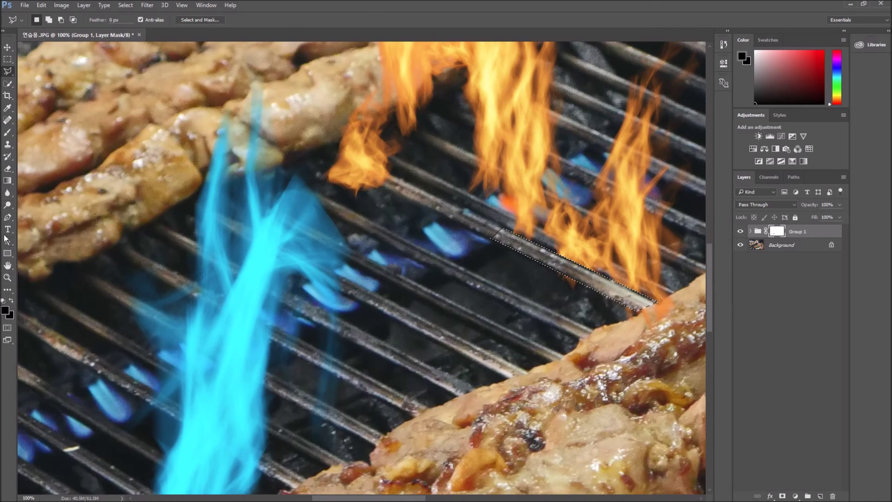
{"action": "left_click", "coordinate": [7, 277]}
{"action": "left_click", "coordinate": [48, 19]}
{"action": "right_click", "coordinate": [348, 159]}
{"action": "left_click", "coordinate": [389, 164]}
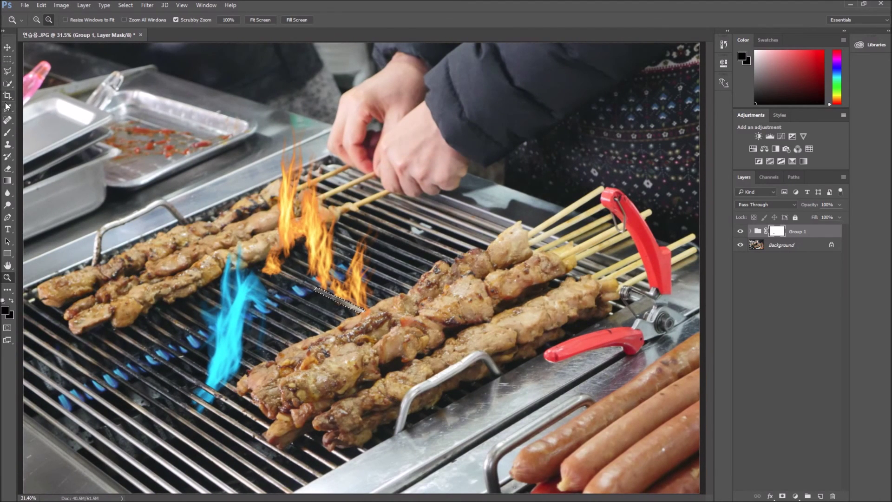
Zoom out to view the whole photo.
{"action": "right_click", "coordinate": [327, 296]}
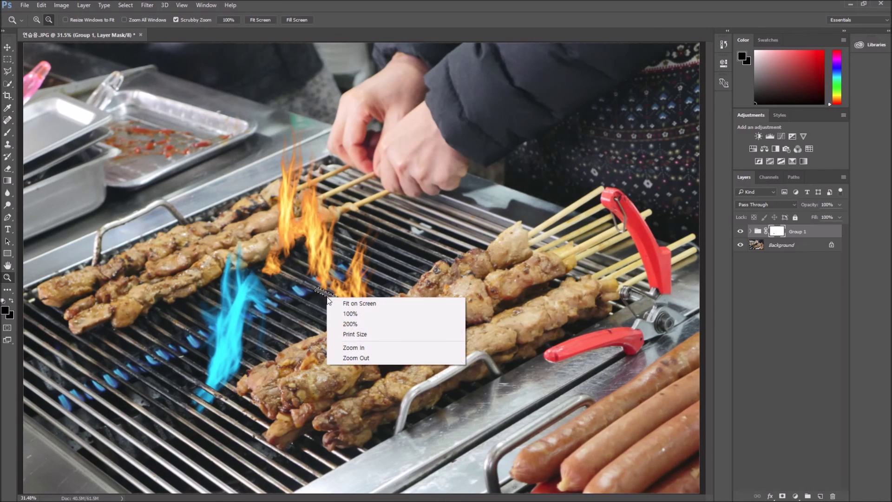
{"action": "left_click", "coordinate": [6, 86]}
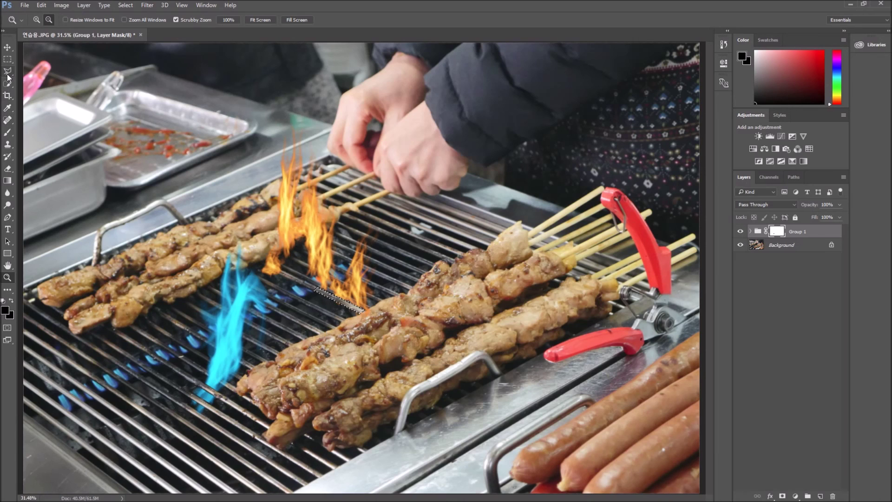
{"action": "right_click", "coordinate": [342, 306]}
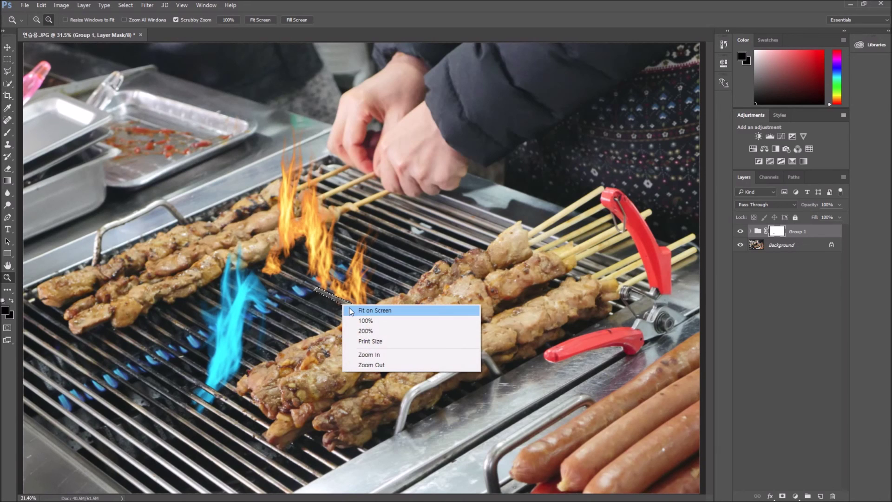
{"action": "left_click", "coordinate": [331, 296]}
{"action": "right_click", "coordinate": [331, 295]}
{"action": "left_click", "coordinate": [360, 357]}
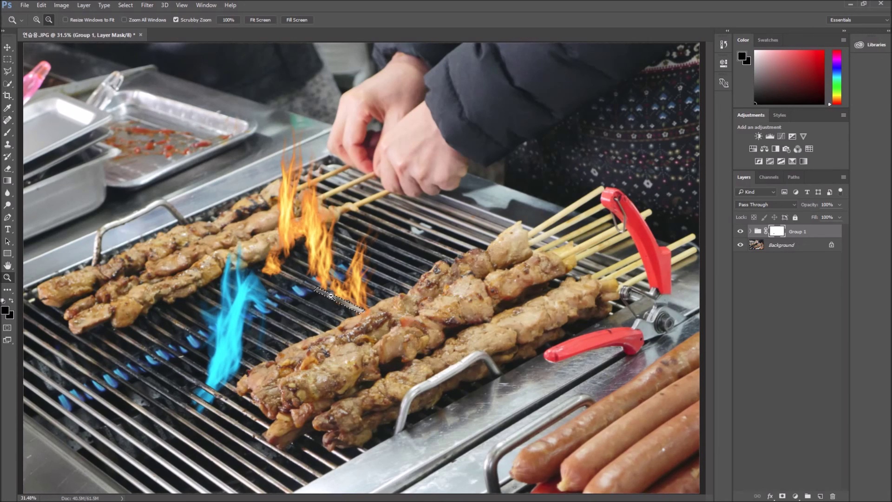
Deselect the leftover bar selection and zoom back in to 50% on the flames.
{"action": "left_click", "coordinate": [8, 70]}
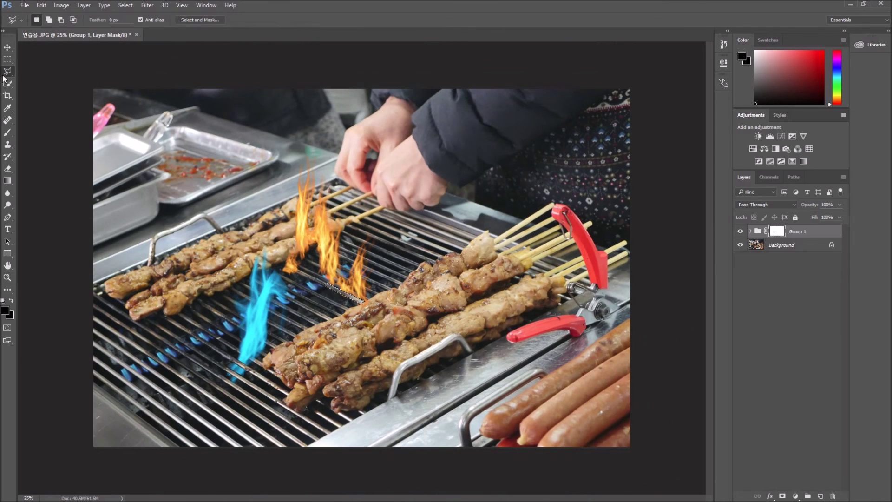
{"action": "right_click", "coordinate": [348, 299]}
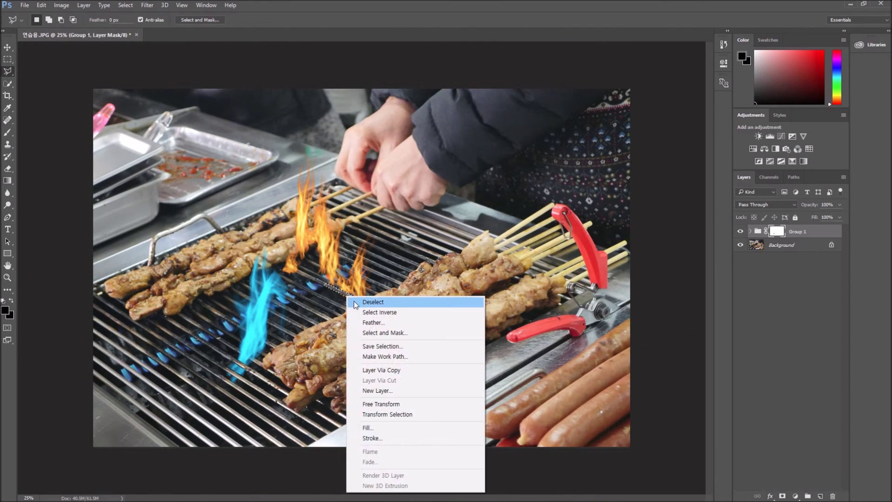
{"action": "left_click", "coordinate": [367, 302]}
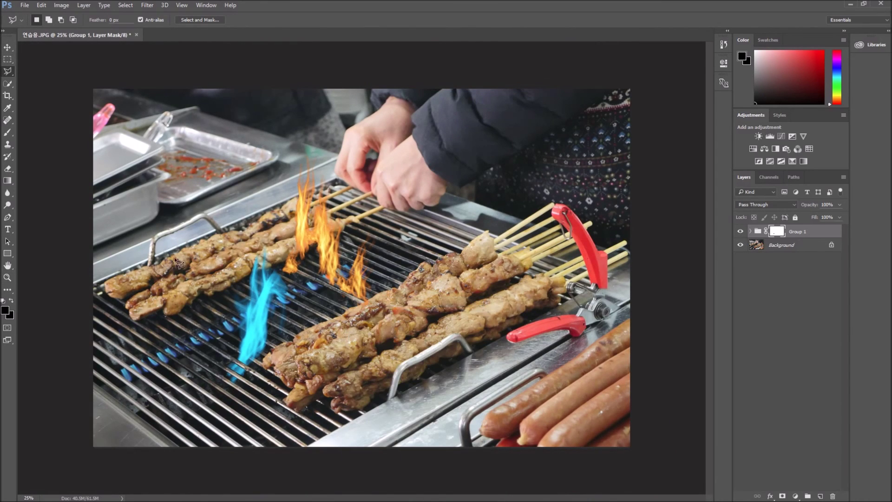
{"action": "left_click", "coordinate": [8, 278]}
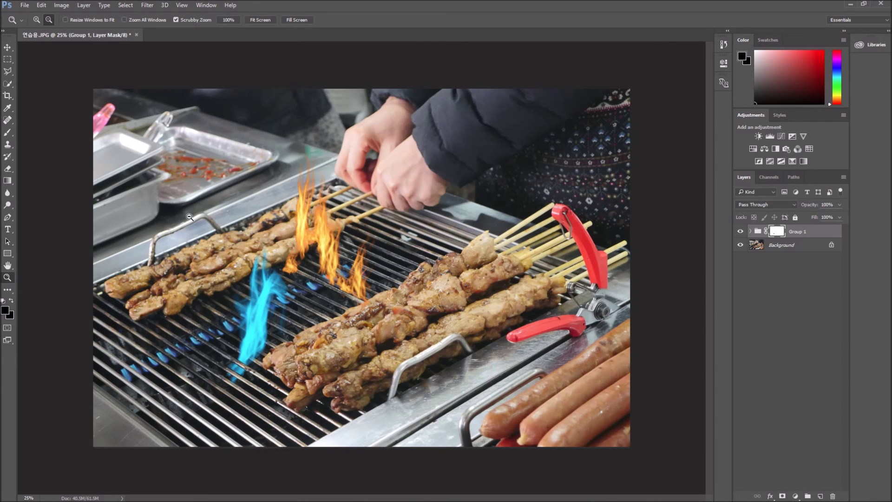
{"action": "left_click", "coordinate": [289, 257]}
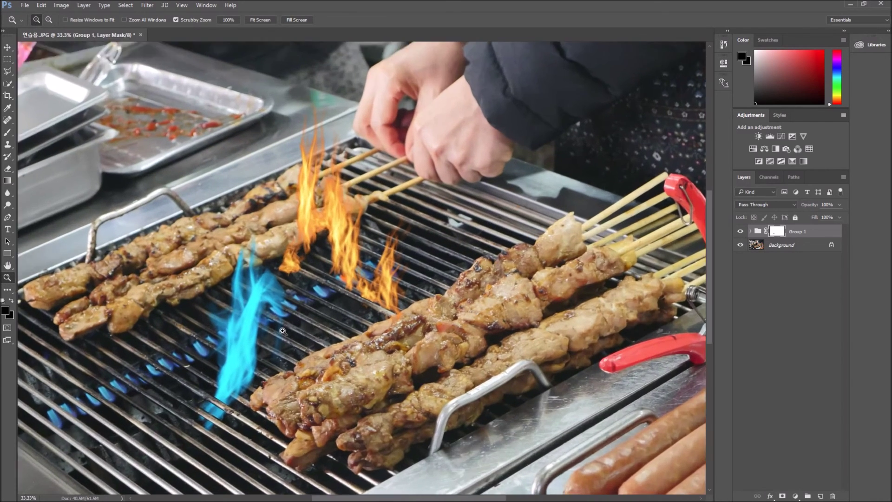